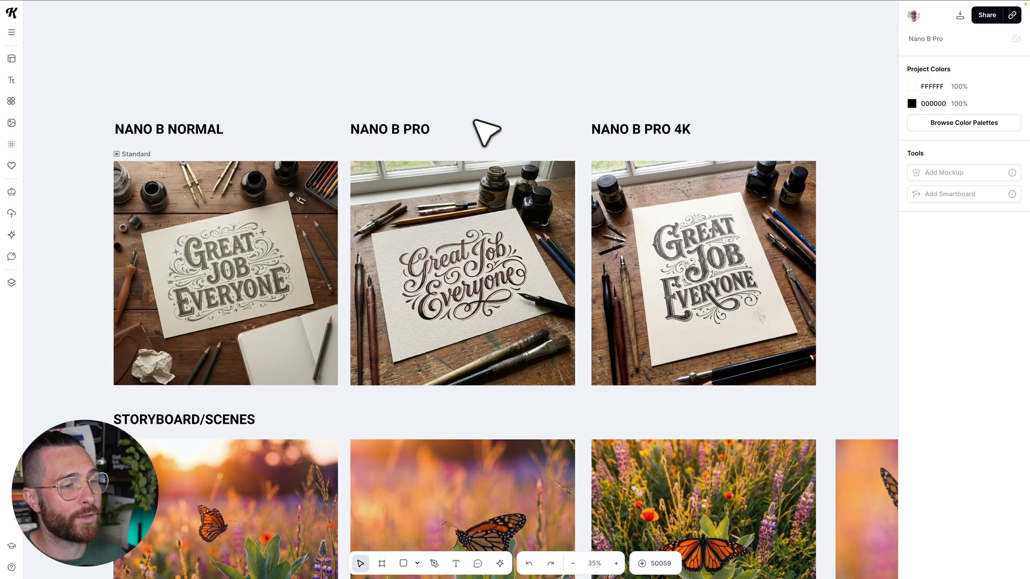
# Step: Open the expanded Kittl AI image prompt with 1:1 ratio, 1 image and Private visibility
pyautogui.hscroll(1, 482, 140)
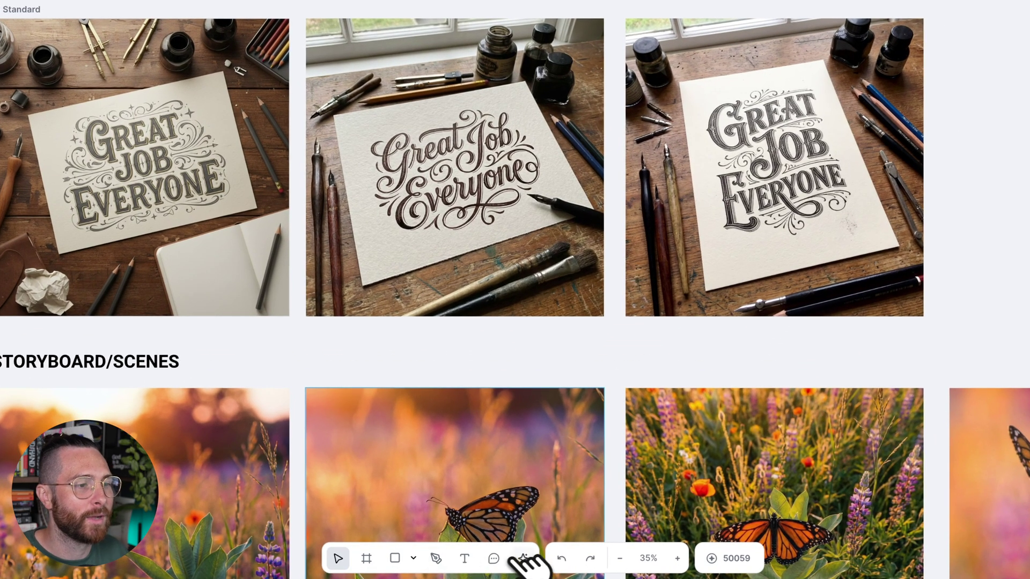
pyautogui.click(525, 558)
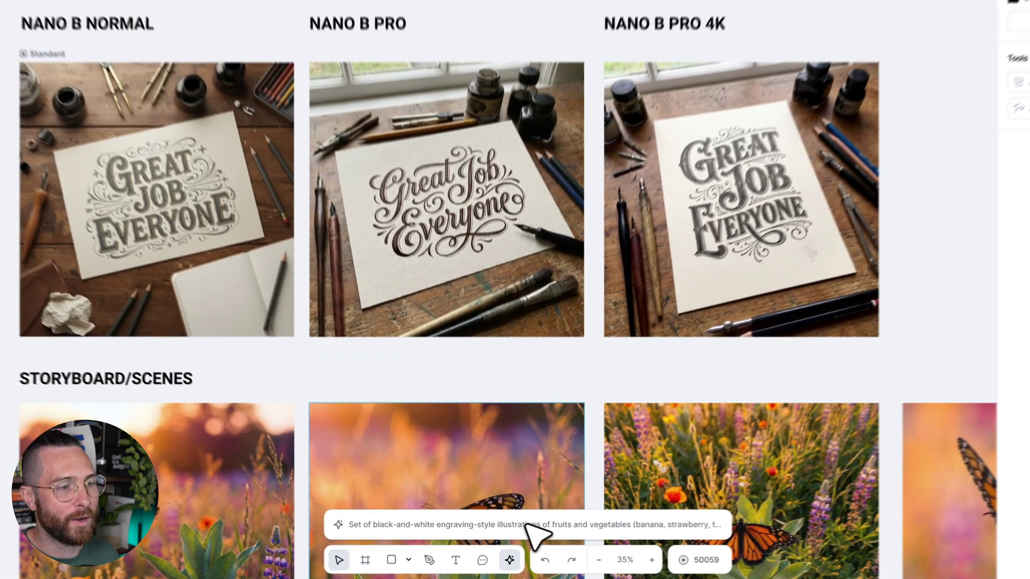
pyautogui.click(513, 534)
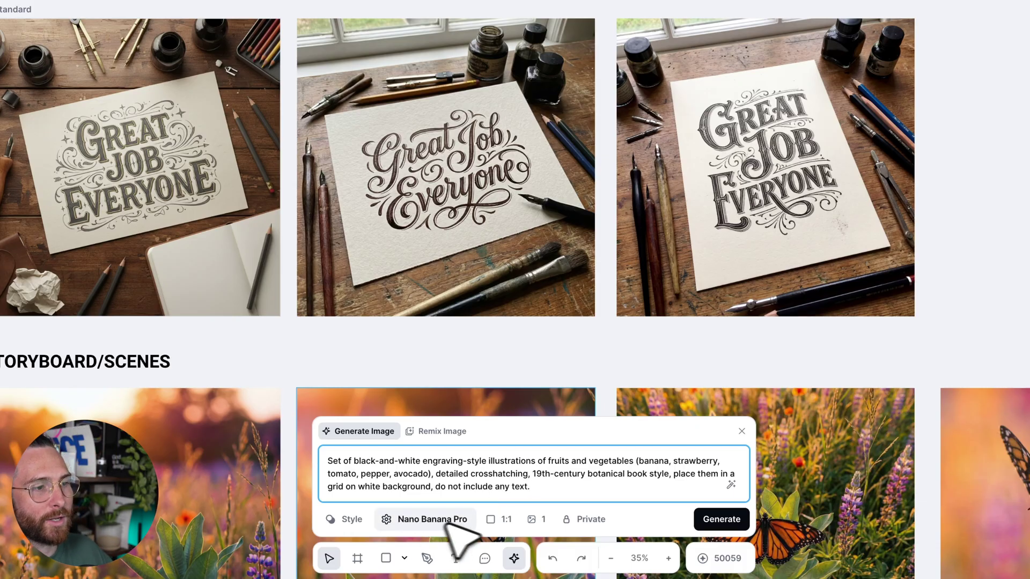
pyautogui.click(507, 519)
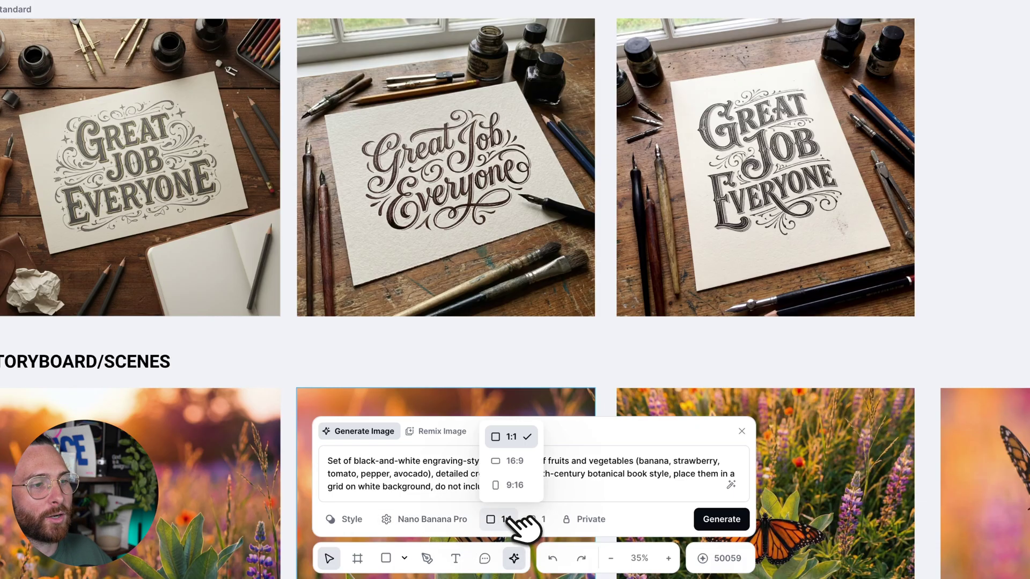
pyautogui.click(507, 519)
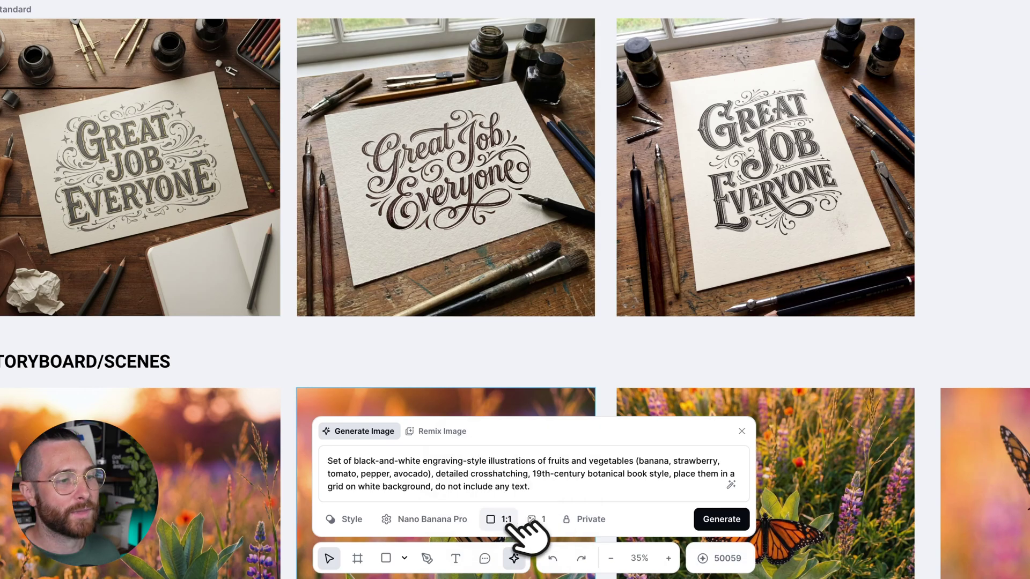
pyautogui.click(546, 522)
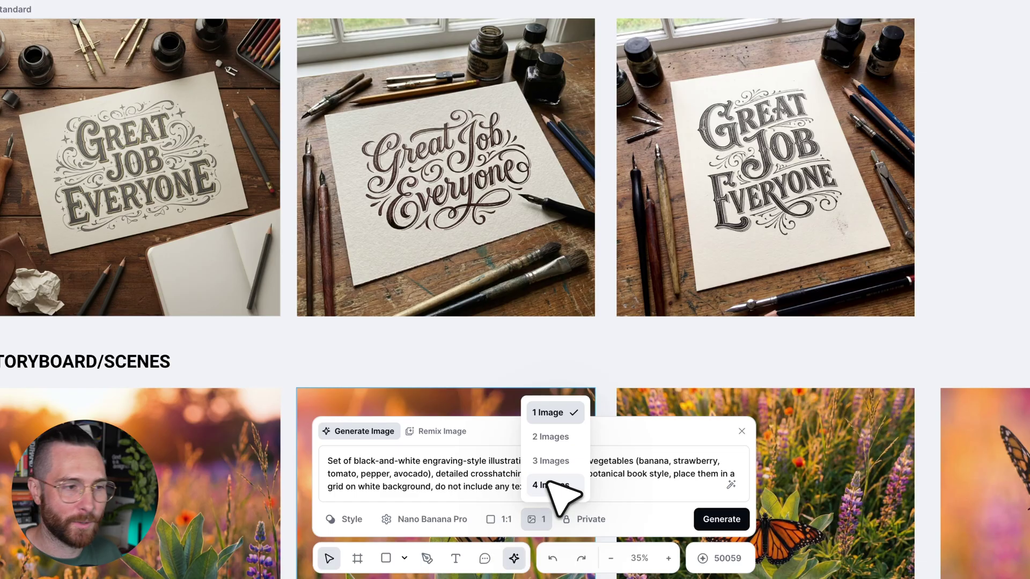
pyautogui.click(547, 522)
pyautogui.click(590, 520)
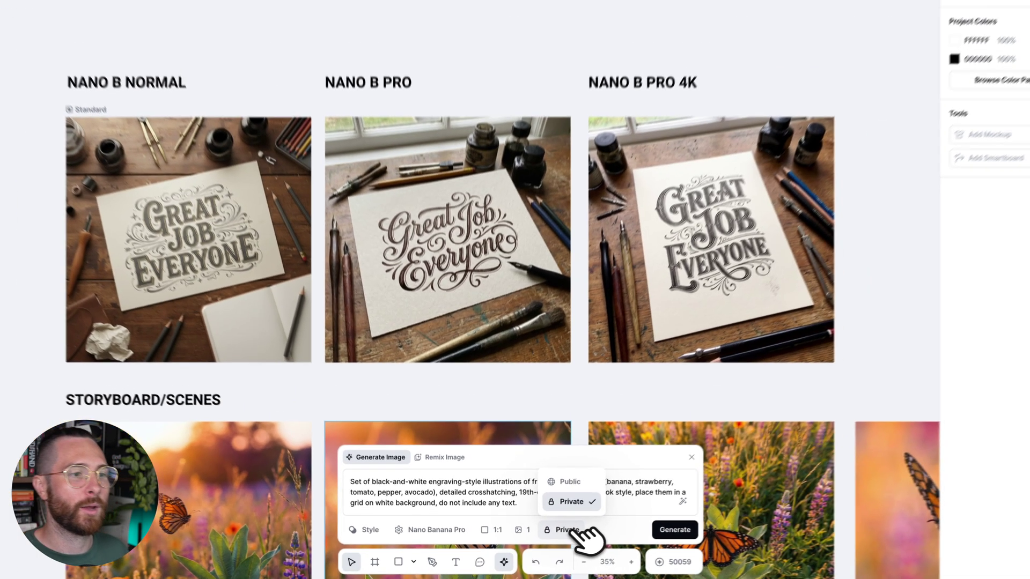
pyautogui.click(597, 521)
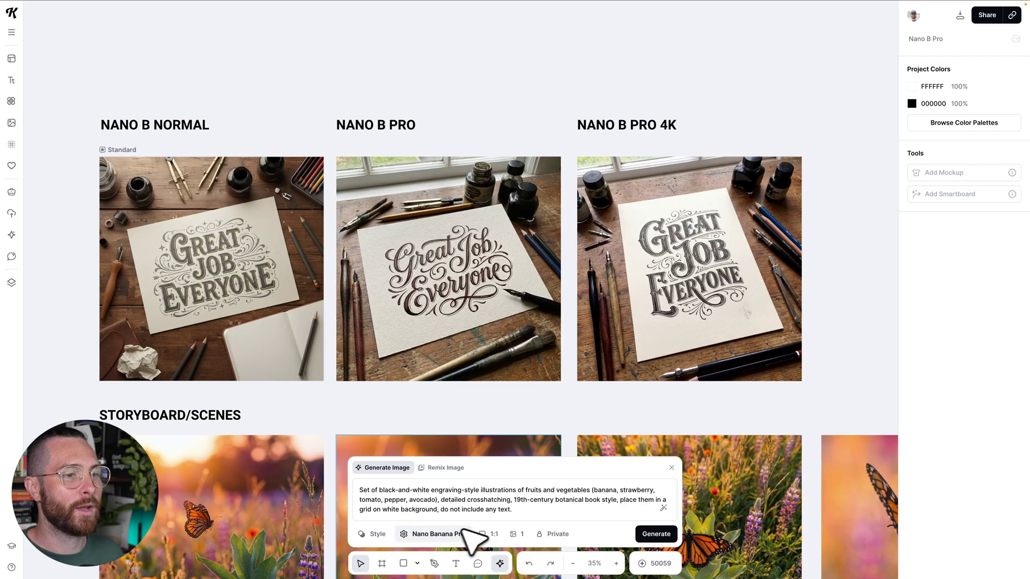
# Step: Generate with the Nano Banana Pro model and place the result beside the NANO B PRO 4K image
pyautogui.click(432, 533)
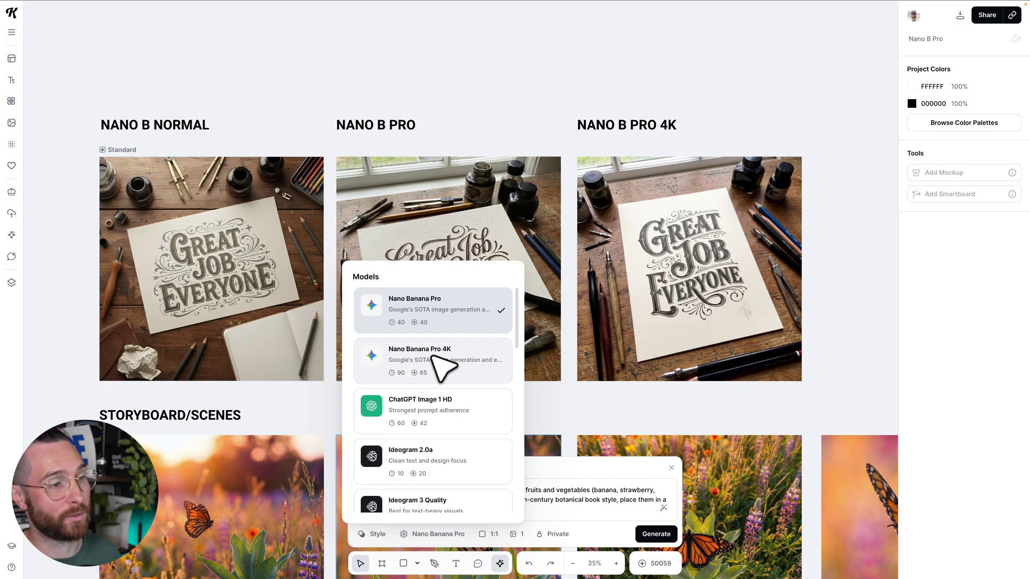
pyautogui.scroll(-5, 433, 356)
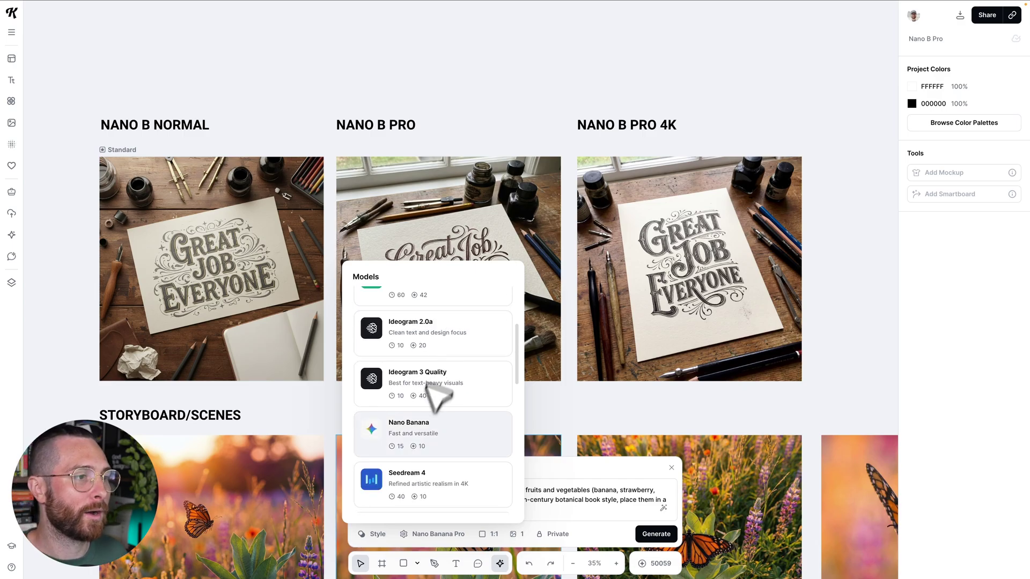
pyautogui.scroll(5, 436, 449)
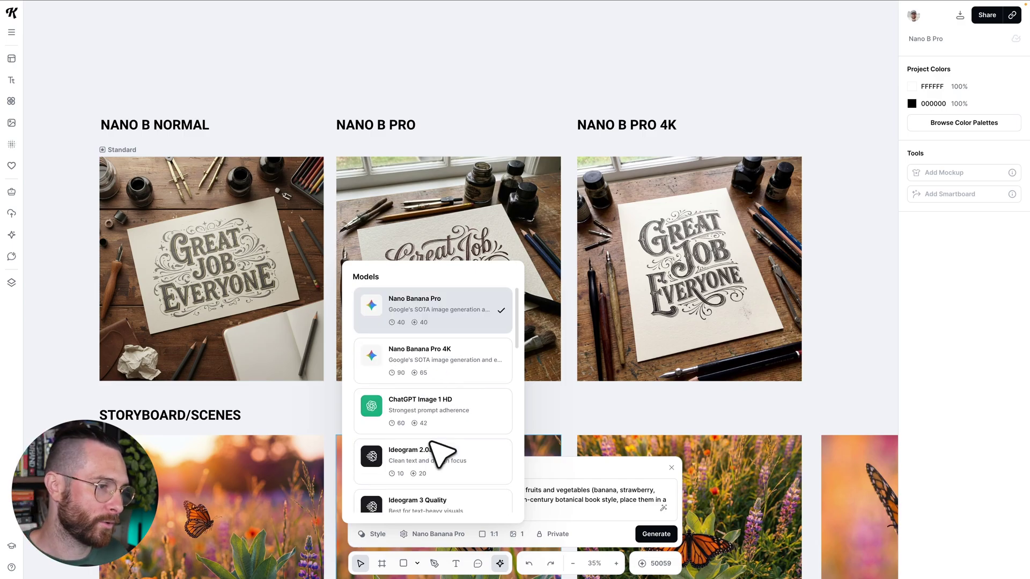
pyautogui.click(469, 540)
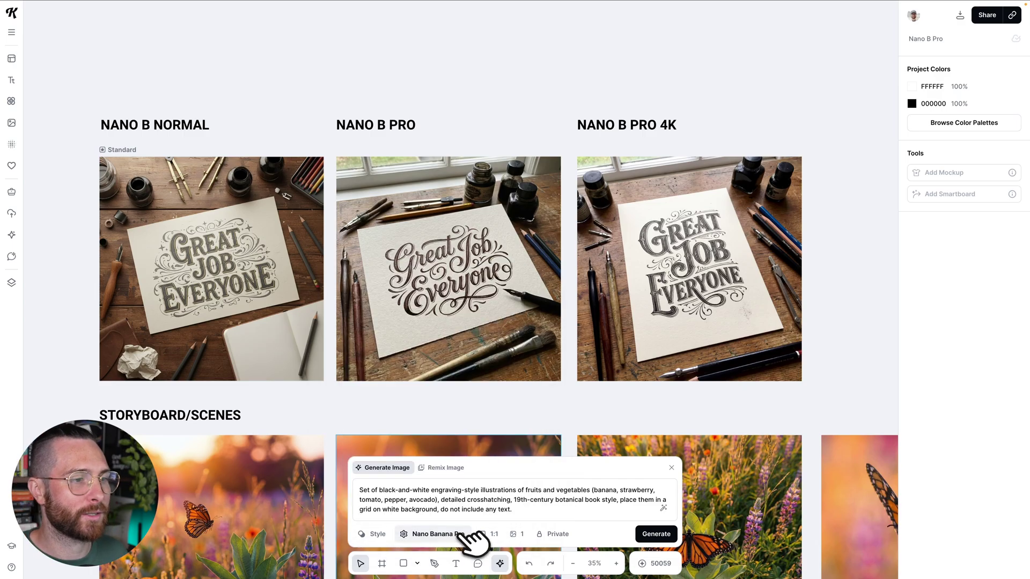
pyautogui.click(656, 535)
pyautogui.moveTo(444, 322); pyautogui.dragTo(954, 299)
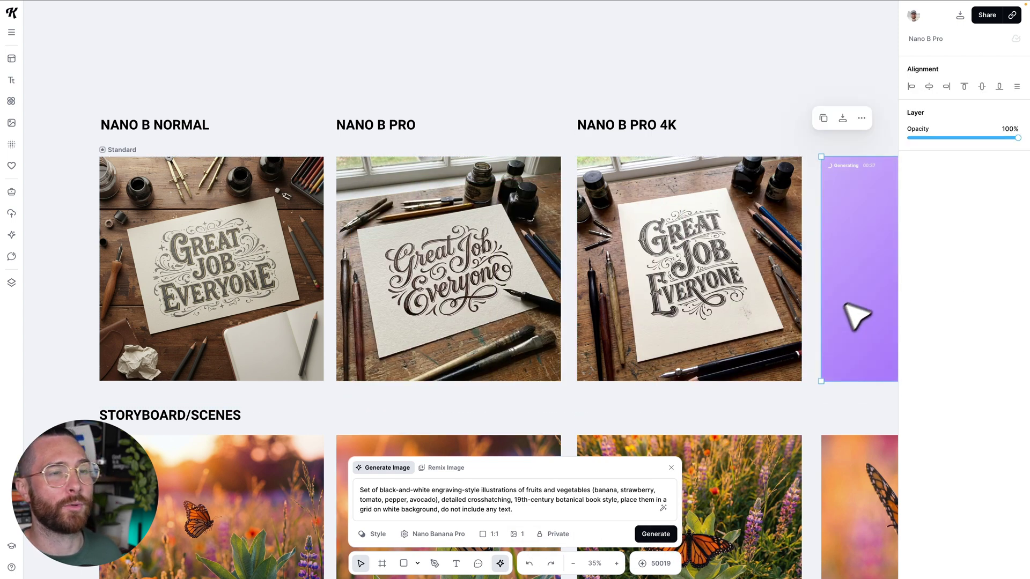
# Step: Collapse the generation panel and show the NANO B NORMAL lettering image's full prompt
pyautogui.scroll(-1, 857, 316)
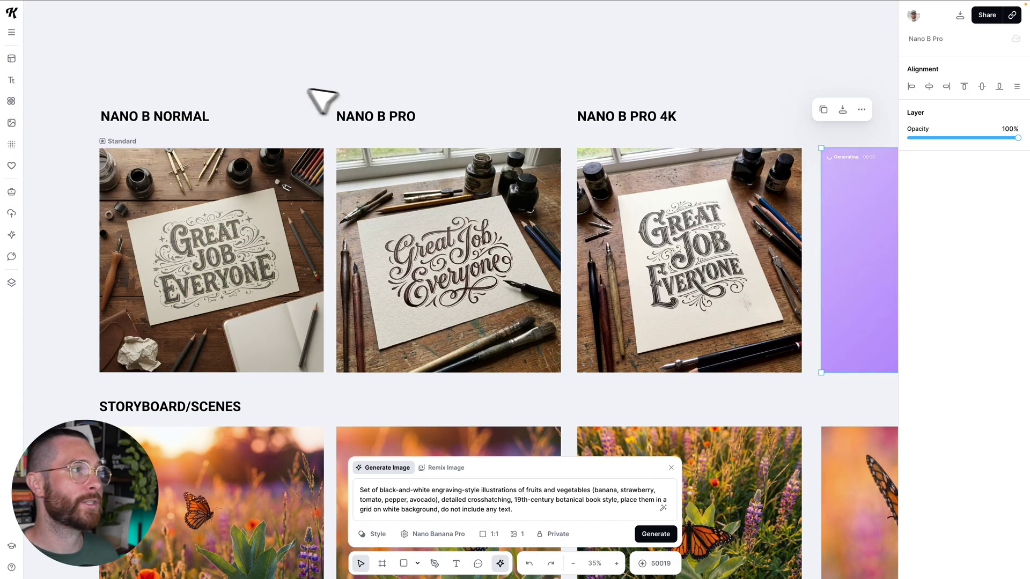
pyautogui.click(180, 190)
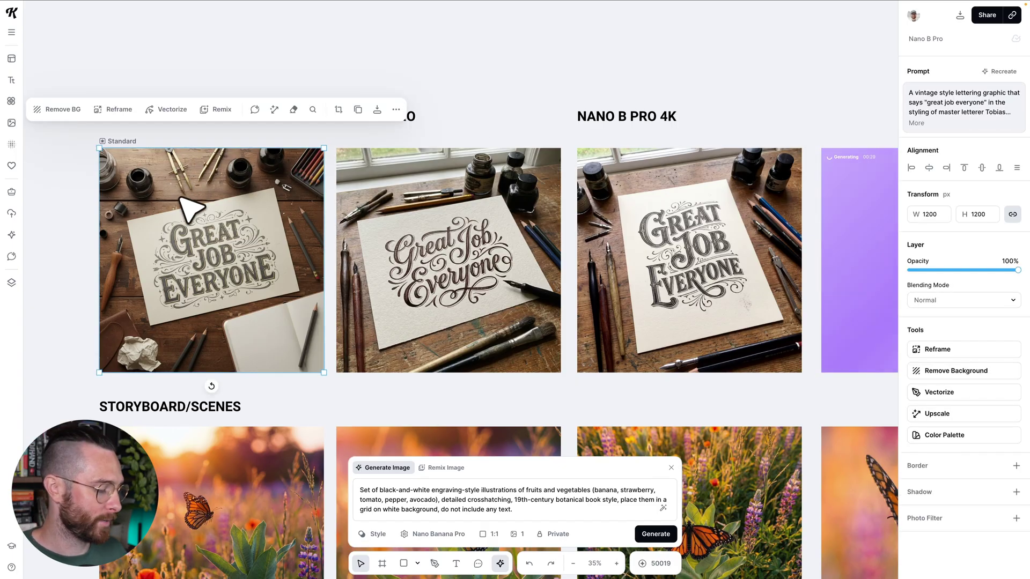
pyautogui.scroll(3, 182, 198)
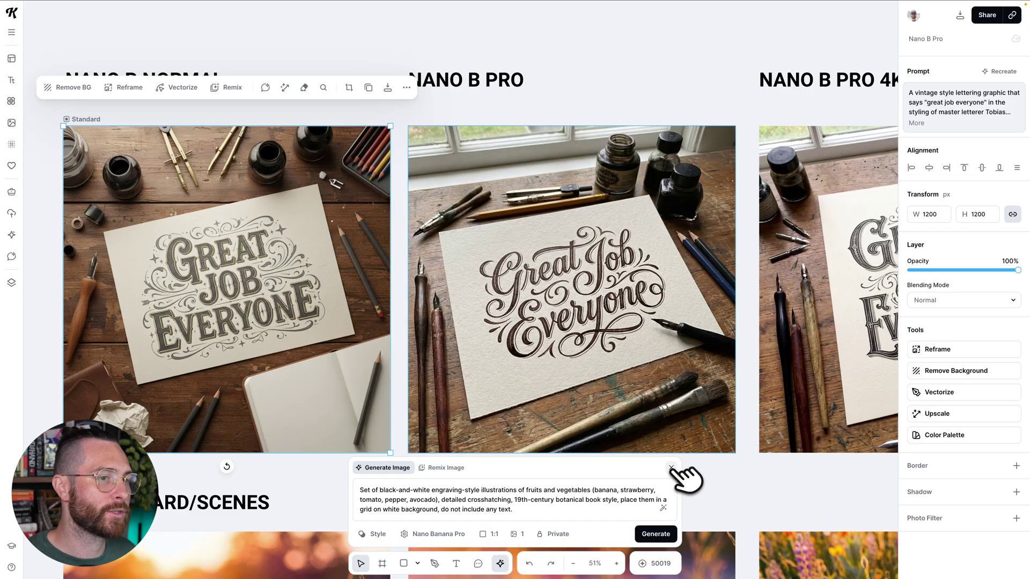
pyautogui.click(671, 468)
pyautogui.click(916, 123)
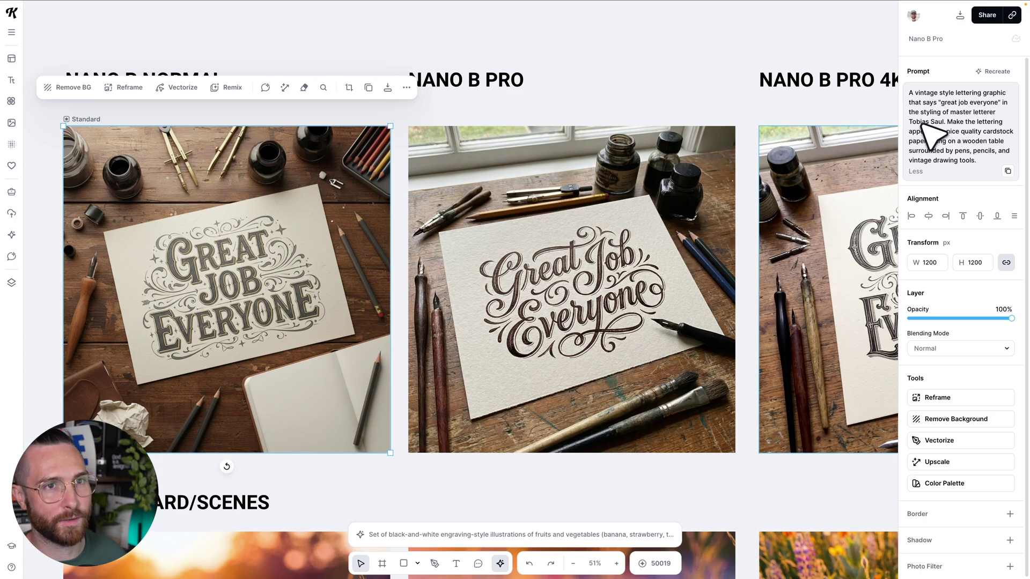
pyautogui.scroll(4, 265, 340)
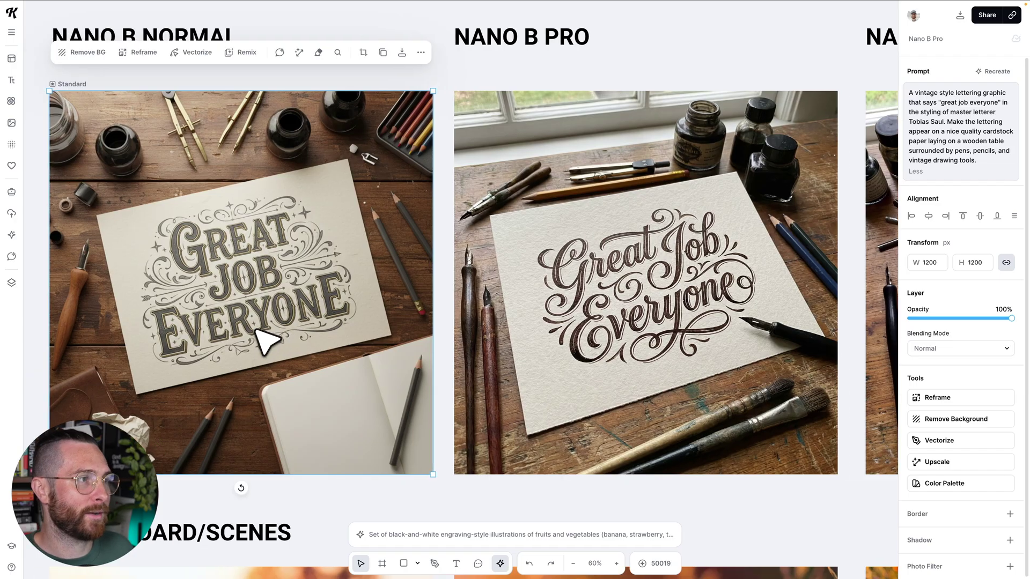
# Step: Inspect the NANO B PRO heading and lettering image, then deselect it
pyautogui.hscroll(-2, 264, 340)
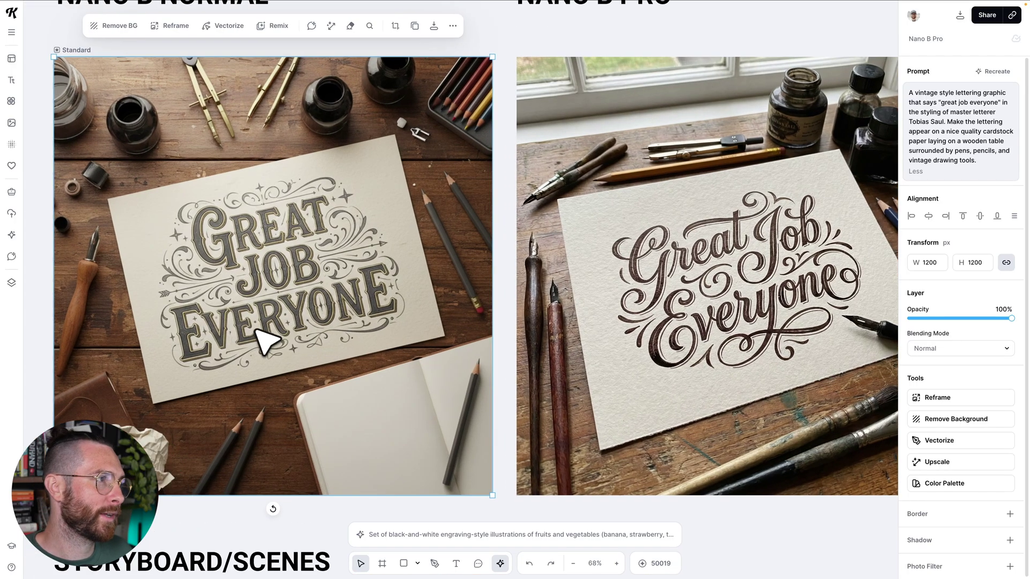
pyautogui.scroll(2, 371, 345)
pyautogui.click(614, 39)
pyautogui.hscroll(3, 632, 149)
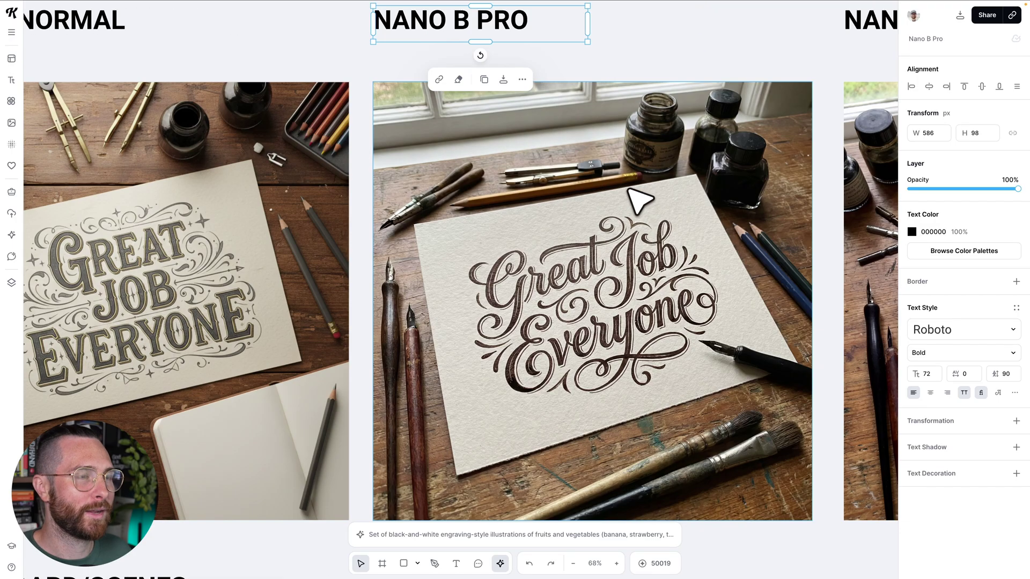
pyautogui.scroll(-1, 639, 198)
pyautogui.hscroll(3, 635, 206)
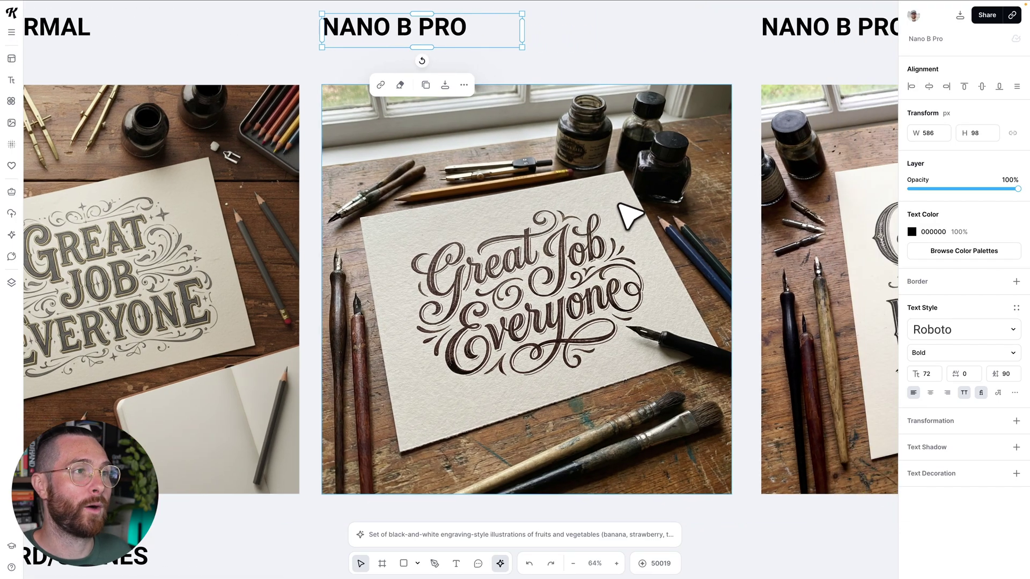
pyautogui.click(629, 214)
pyautogui.hscroll(1, 629, 214)
pyautogui.press('Escape')
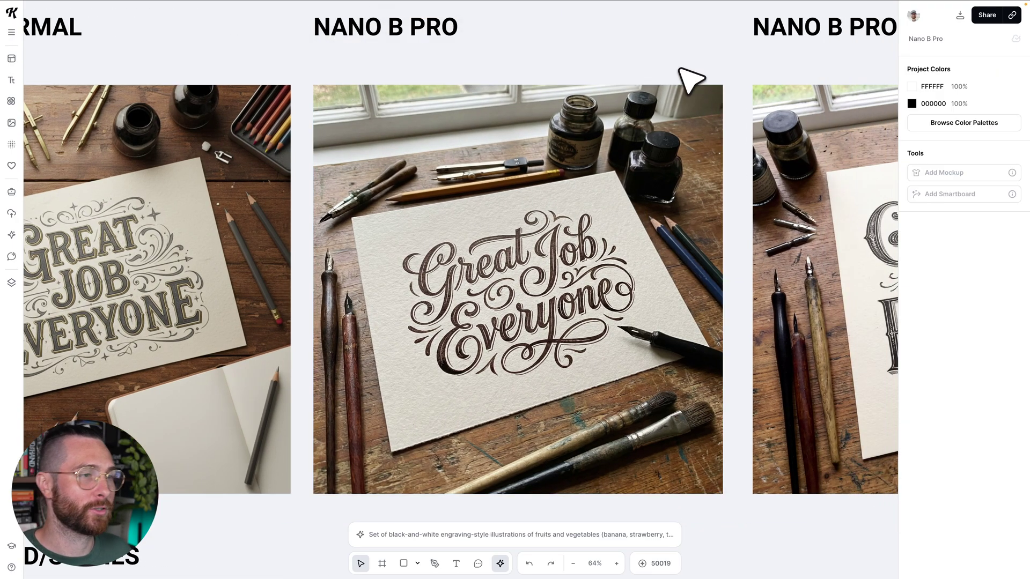
pyautogui.hscroll(1, 610, 214)
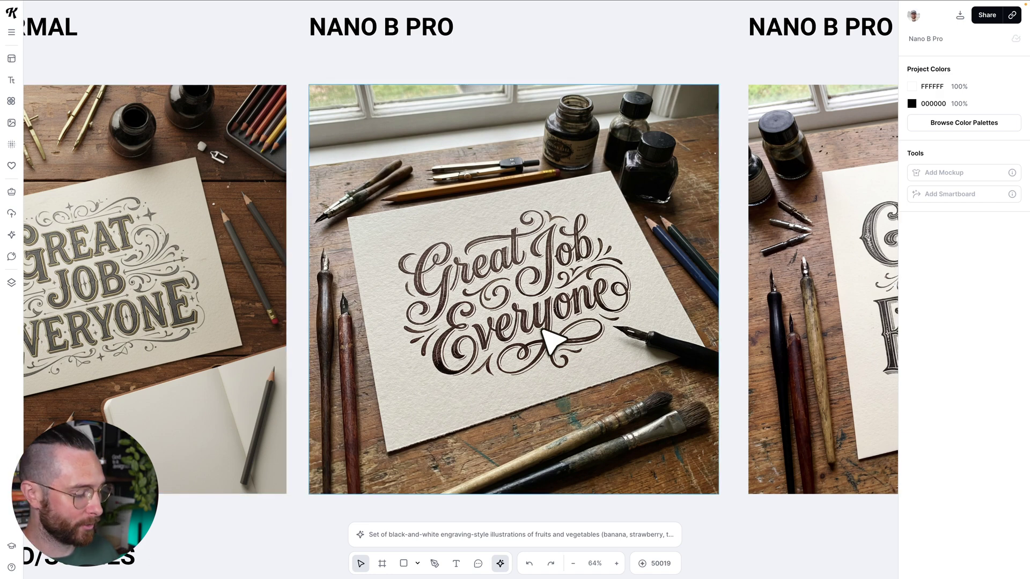
# Step: Zoom around to compare NANO B PRO and NANO B PRO 4K while the fruit grid finishes
pyautogui.scroll(3, 543, 329)
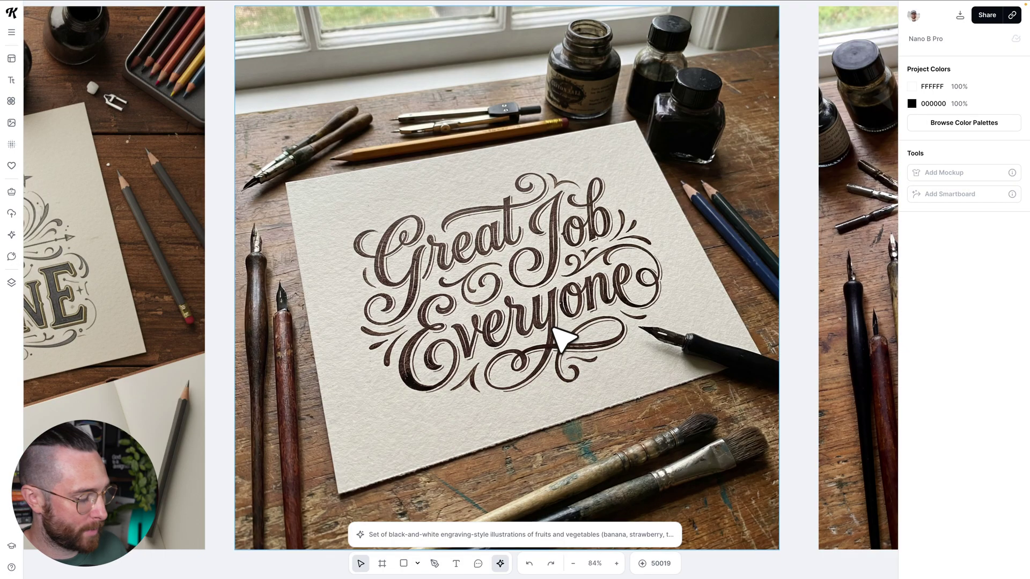
pyautogui.scroll(3, 553, 328)
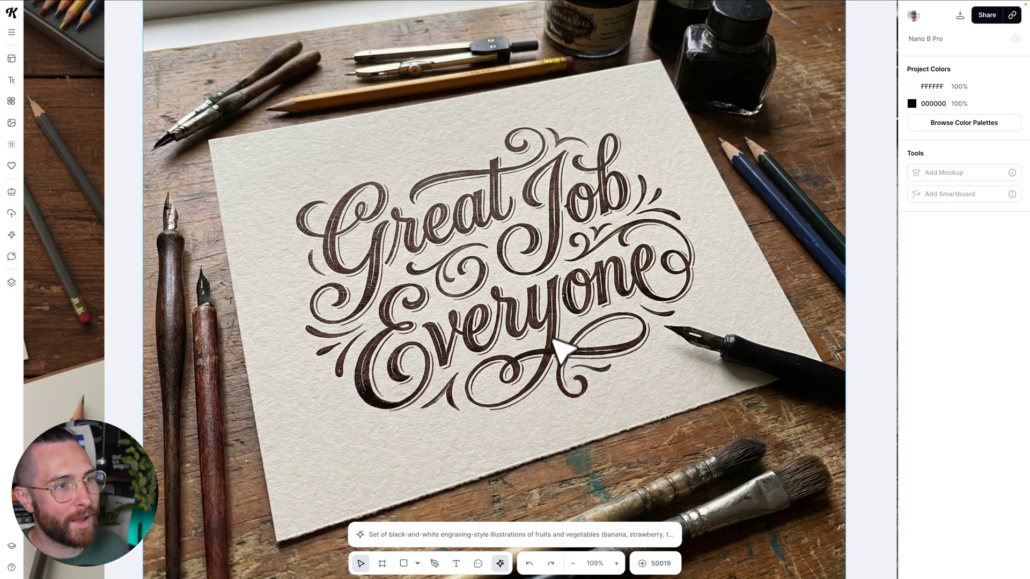
pyautogui.scroll(3, 553, 340)
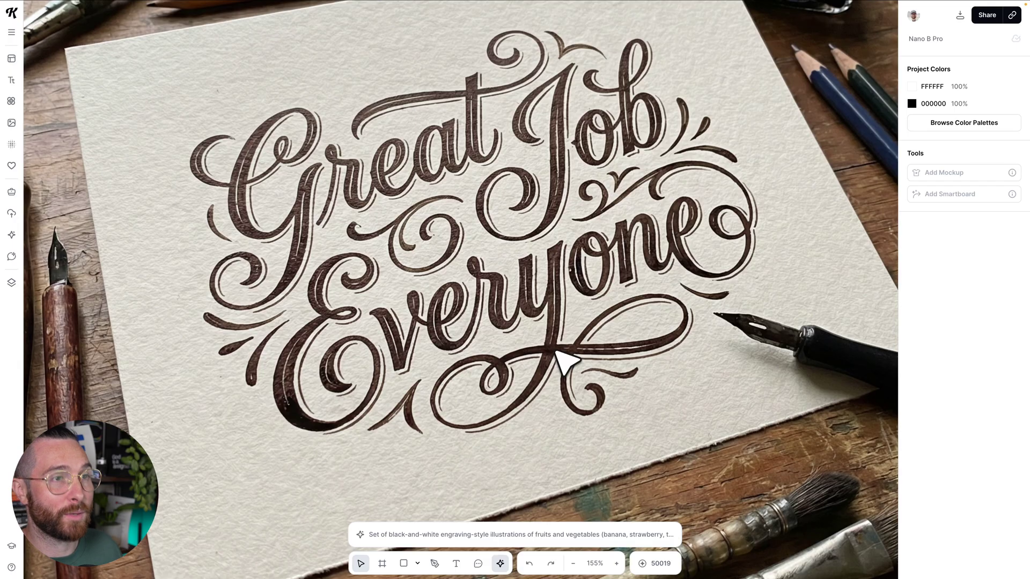
pyautogui.scroll(-5, 557, 353)
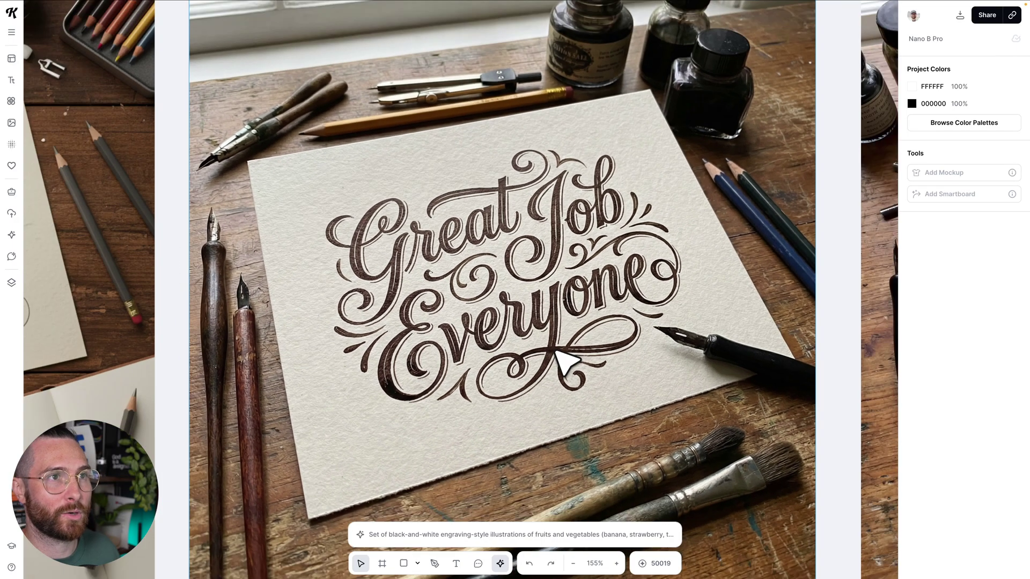
pyautogui.scroll(-3, 566, 362)
pyautogui.hscroll(10, 566, 362)
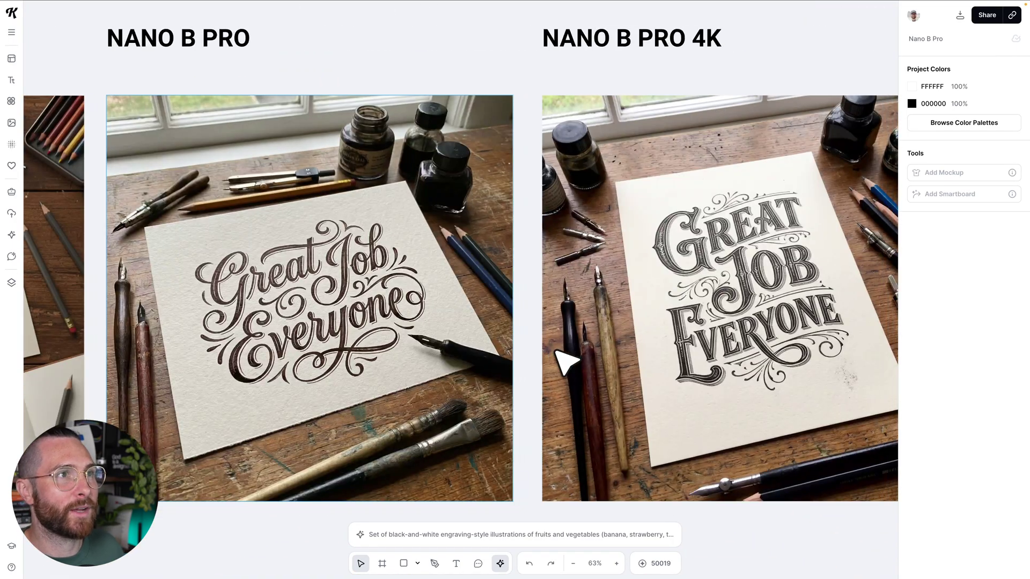
pyautogui.hscroll(10, 560, 362)
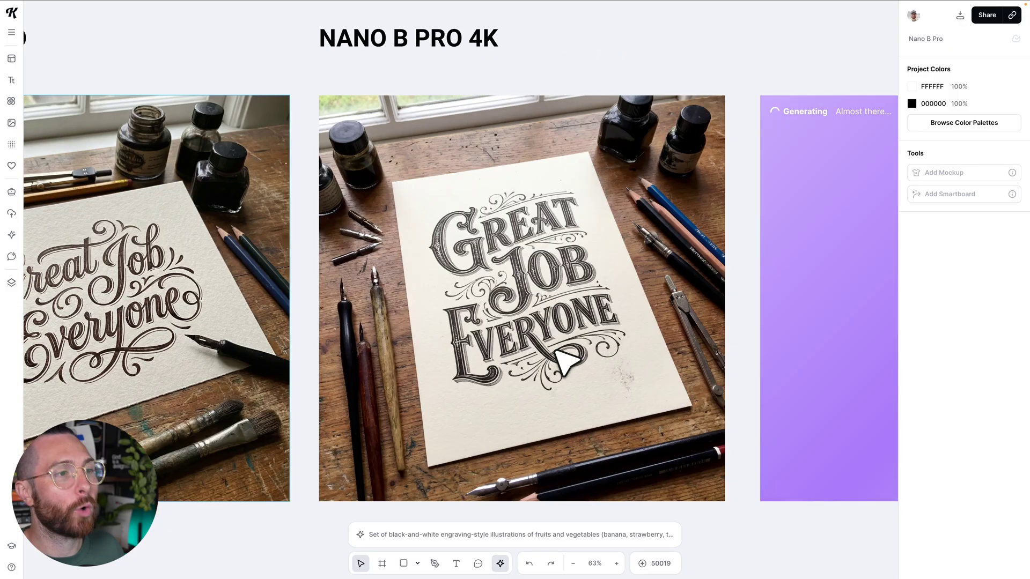
pyautogui.scroll(1, 558, 292)
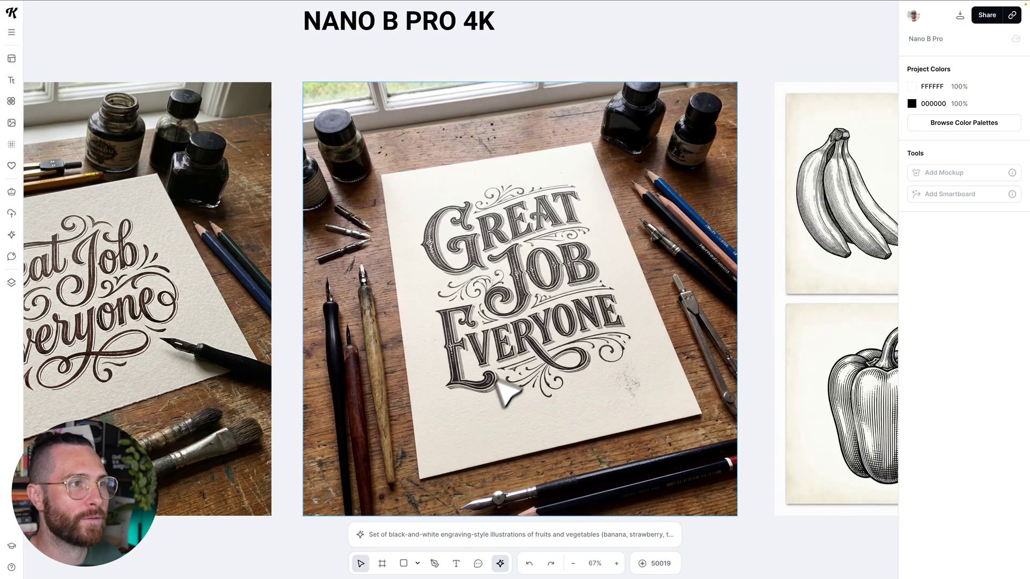
pyautogui.scroll(5, 444, 239)
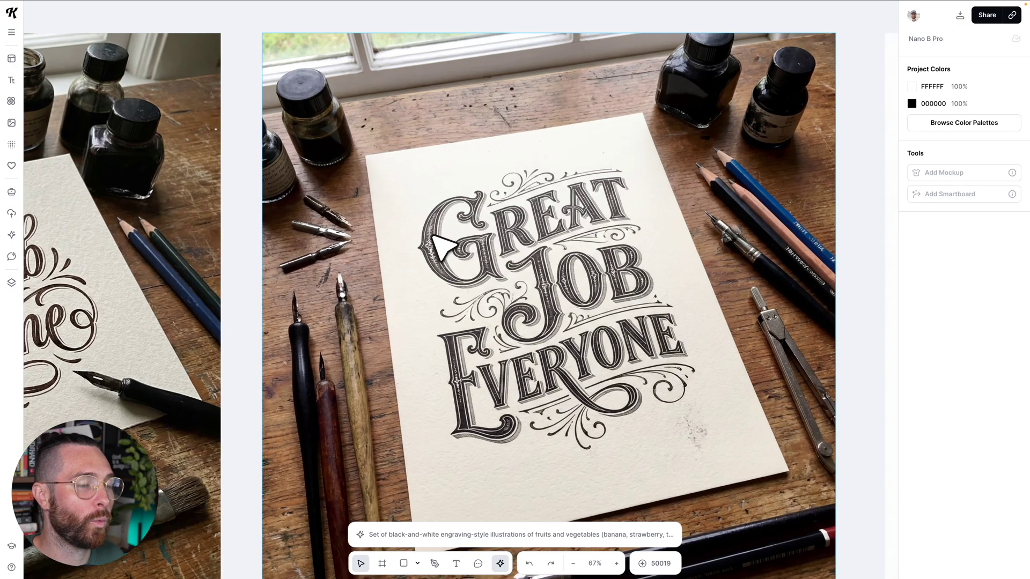
pyautogui.scroll(2, 559, 309)
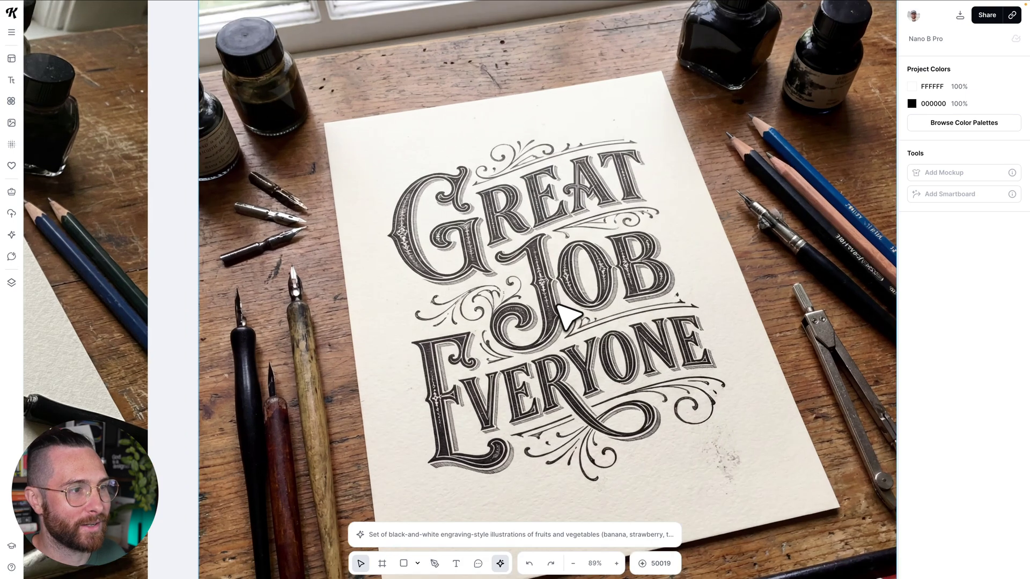
pyautogui.scroll(-8, 559, 309)
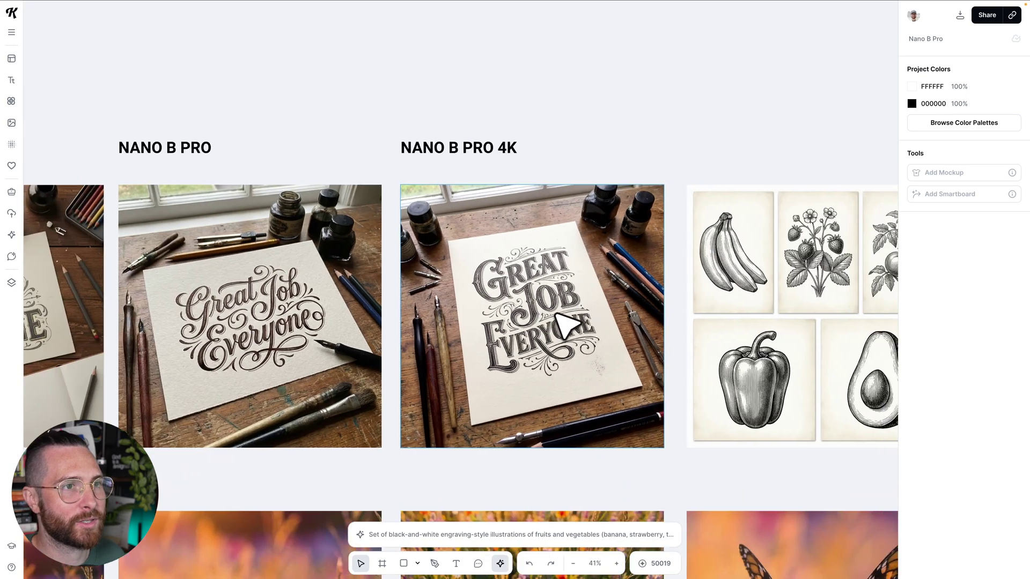
pyautogui.hscroll(3, 568, 324)
pyautogui.scroll(3, 644, 332)
# Step: Select the engraved fruit grid, then select the first STORYBOARD/SCENES butterfly image
pyautogui.click(749, 327)
pyautogui.hscroll(-2, 746, 325)
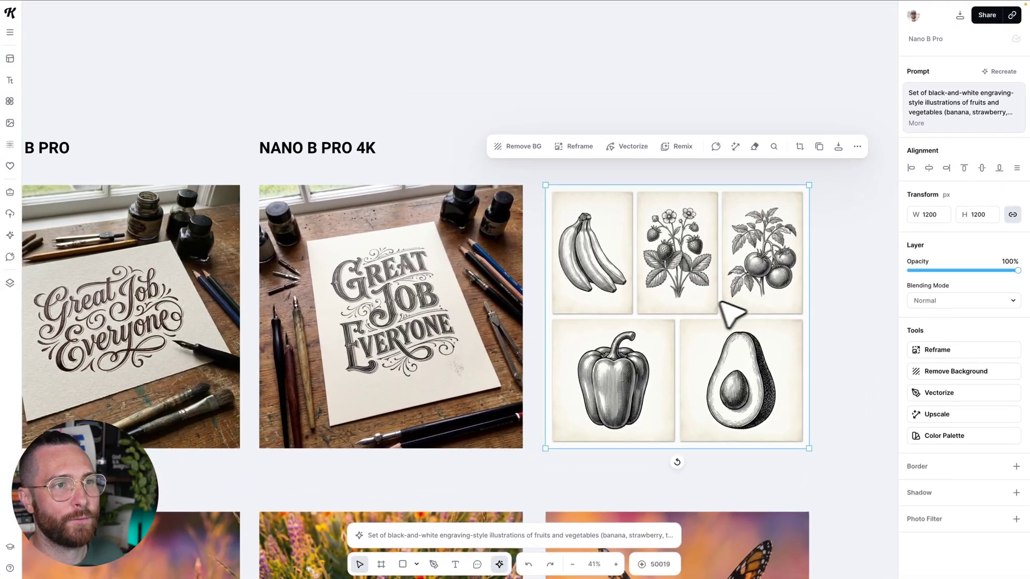
pyautogui.hscroll(3, 617, 537)
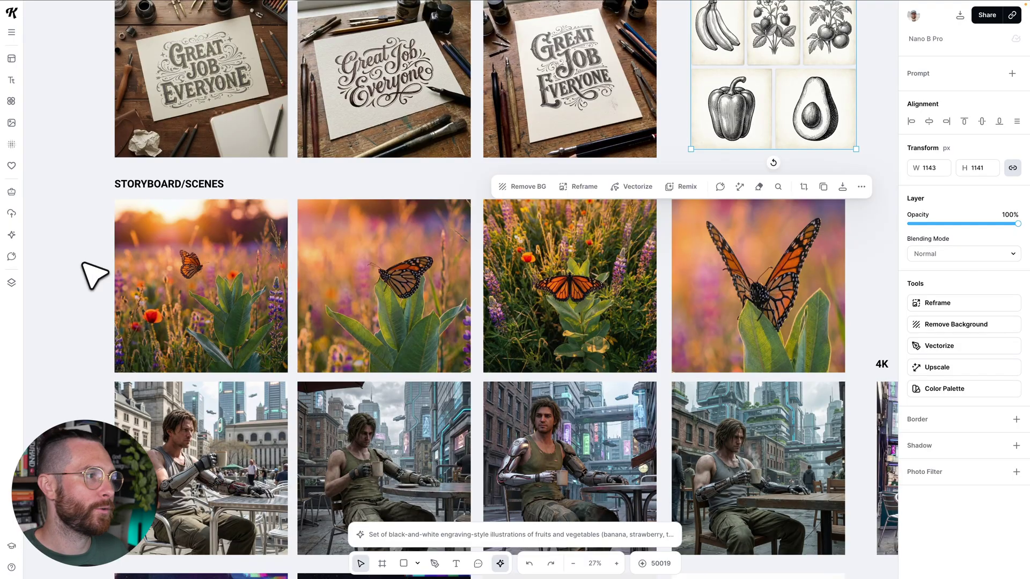
pyautogui.scroll(3, 83, 263)
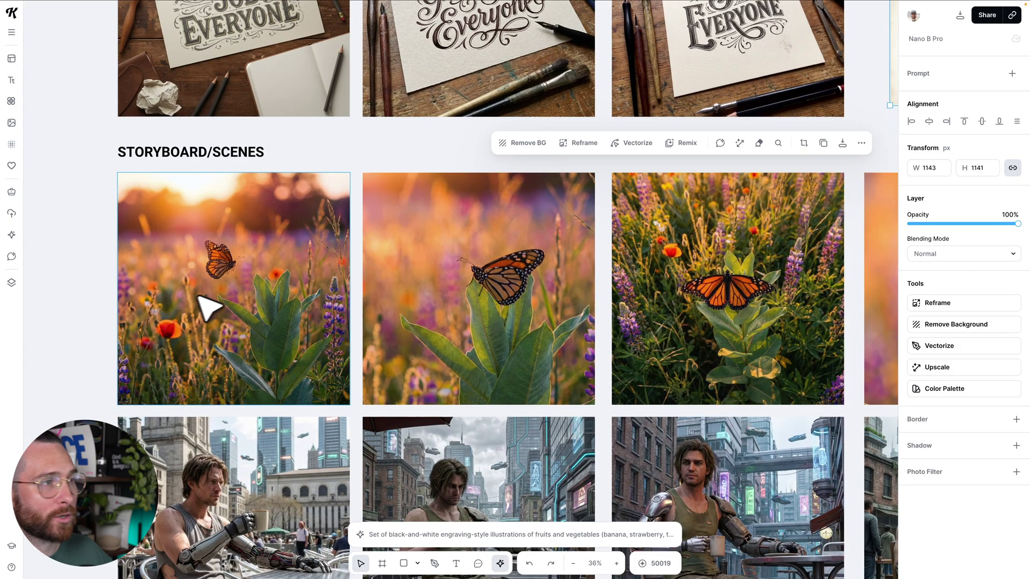
pyautogui.hscroll(3, 800, 317)
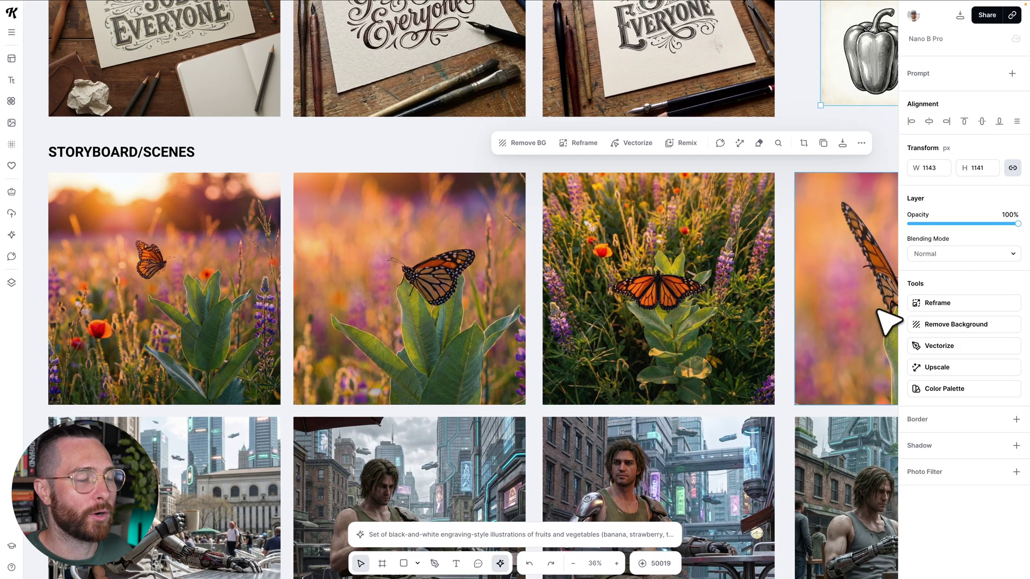
pyautogui.hscroll(-2, 579, 299)
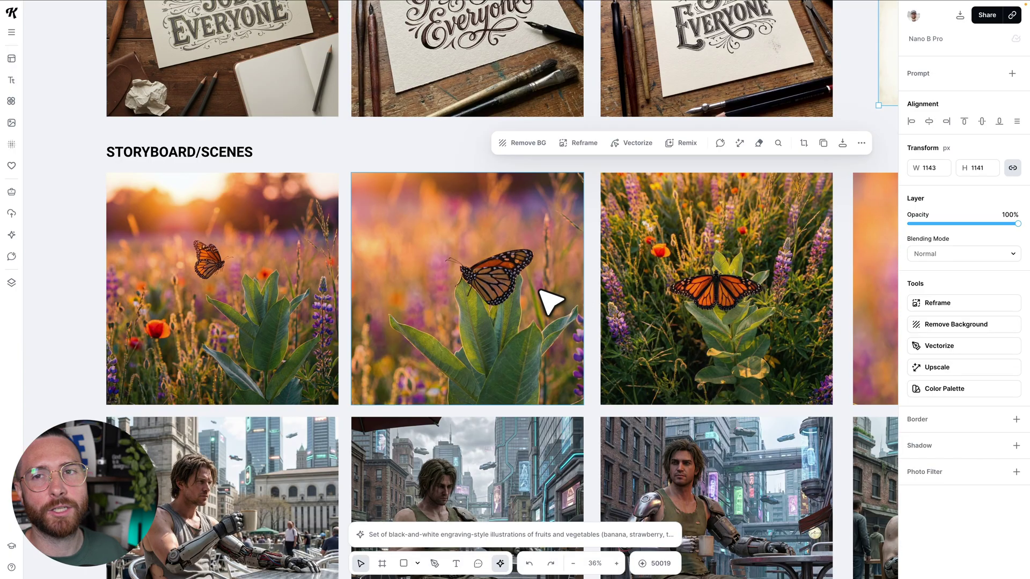
pyautogui.scroll(1, 551, 303)
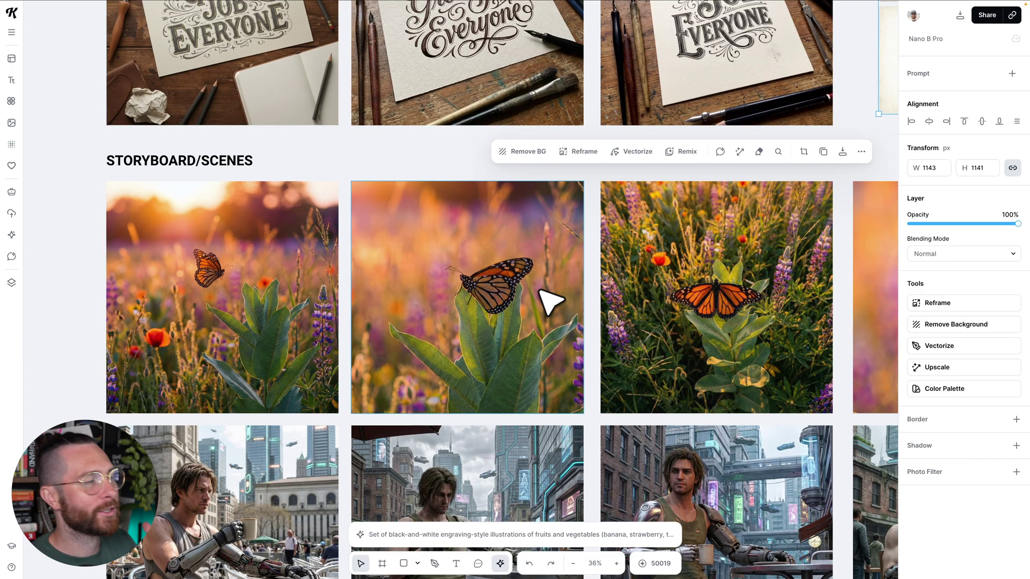
pyautogui.hscroll(-2, 551, 303)
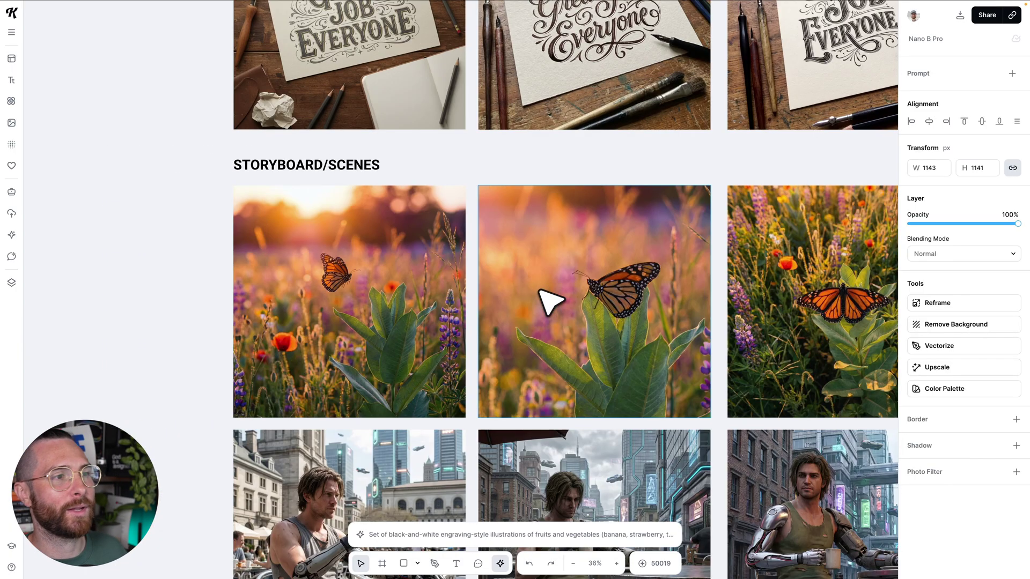
pyautogui.scroll(1, 551, 303)
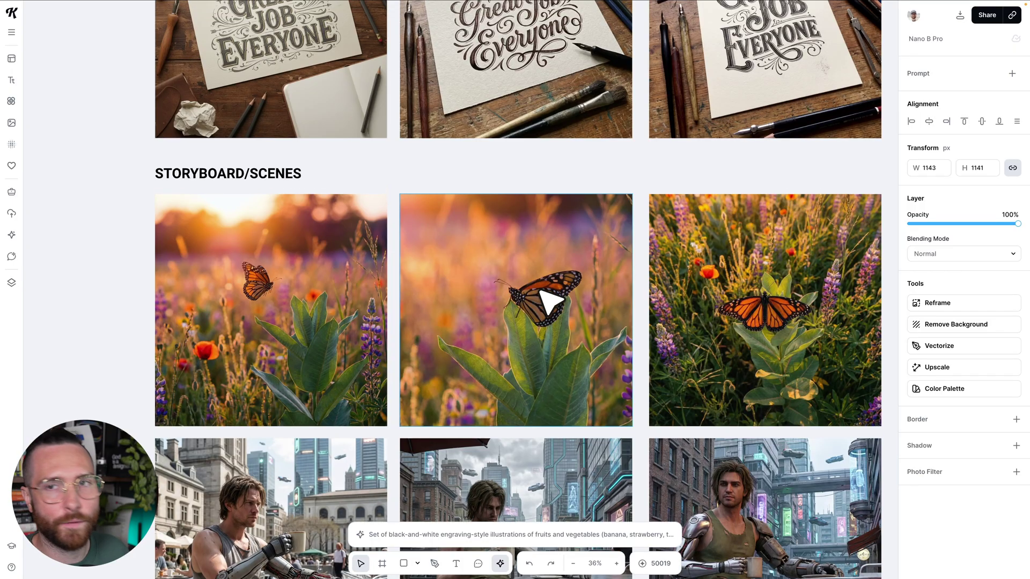
pyautogui.click(271, 293)
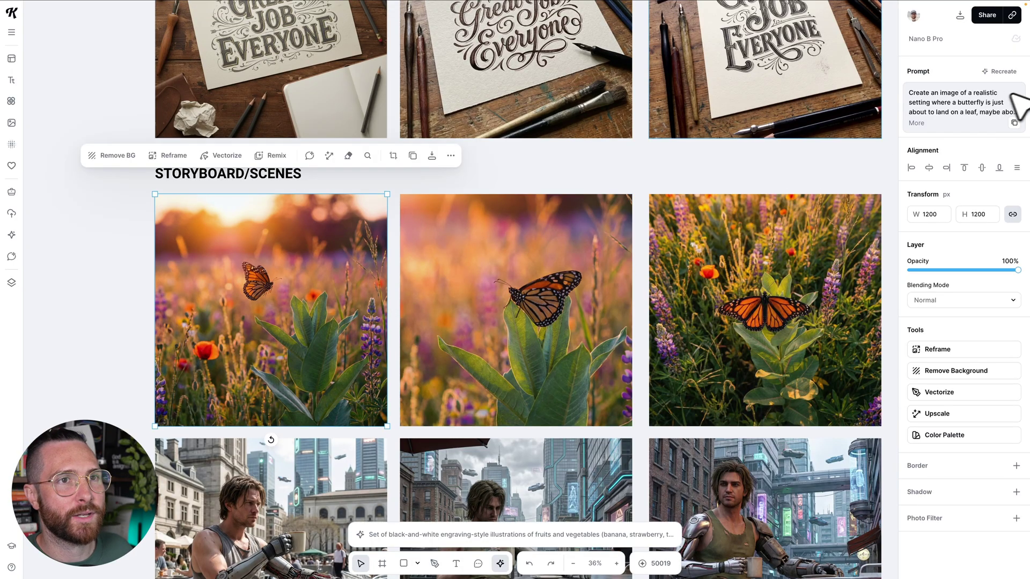
# Step: Read the first and second butterfly scenes' full prompts, then select the generation prompt's existing text
pyautogui.click(923, 124)
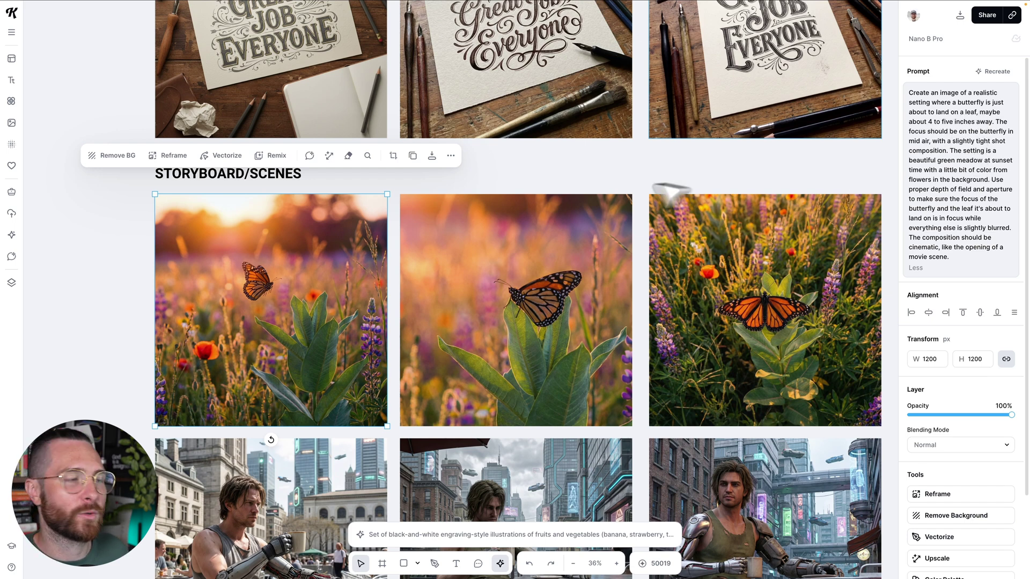
pyautogui.scroll(2, 268, 319)
pyautogui.scroll(2, 272, 322)
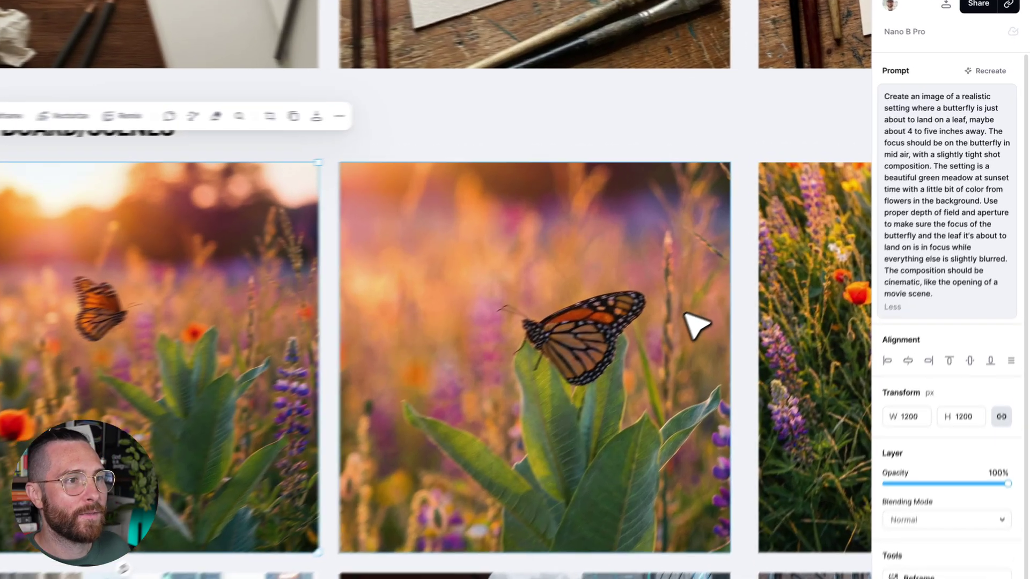
pyautogui.click(698, 325)
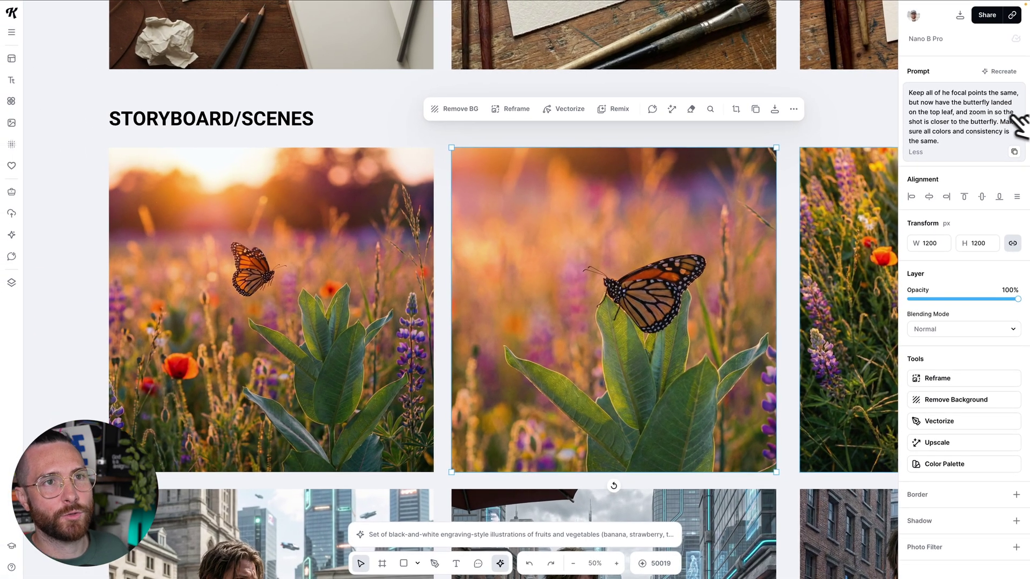
pyautogui.scroll(-1, 673, 180)
pyautogui.hscroll(1, 673, 180)
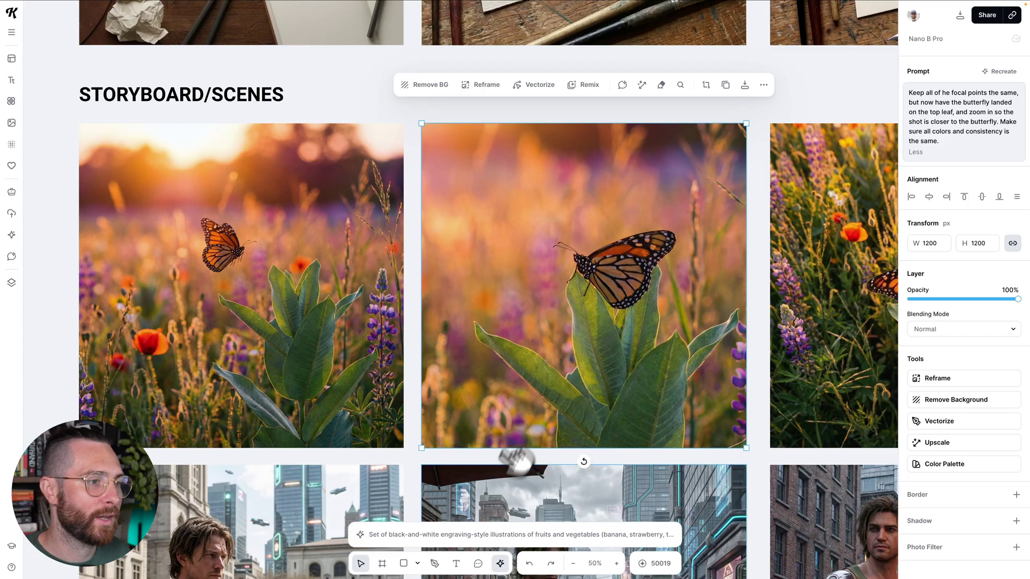
pyautogui.click(448, 534)
pyautogui.tripleClick(452, 507)
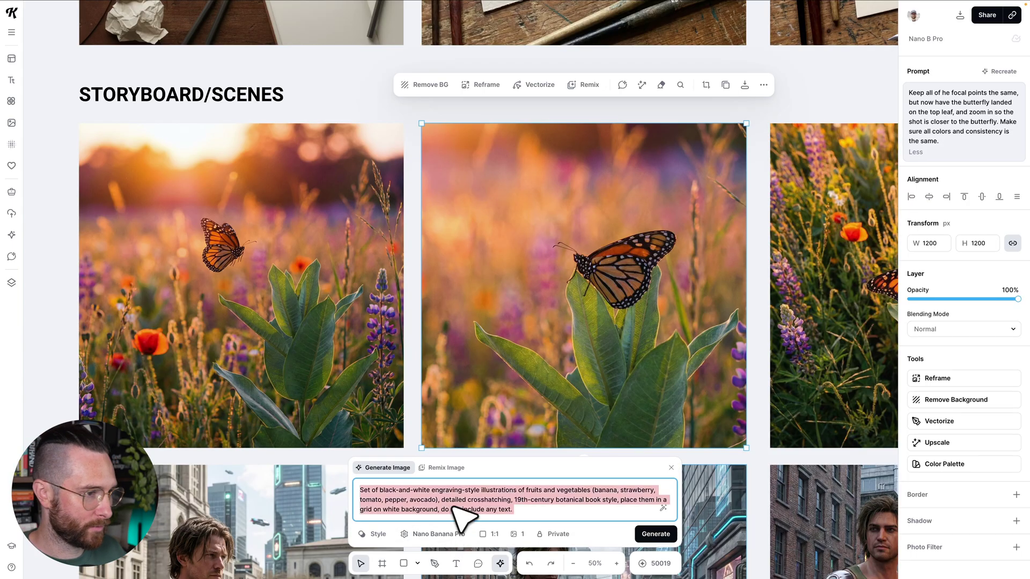
# Step: Use the first butterfly scene in Remix Image with the prompt 'zoom in on the butterfly'
pyautogui.press('BackSpace')
pyautogui.click(370, 408)
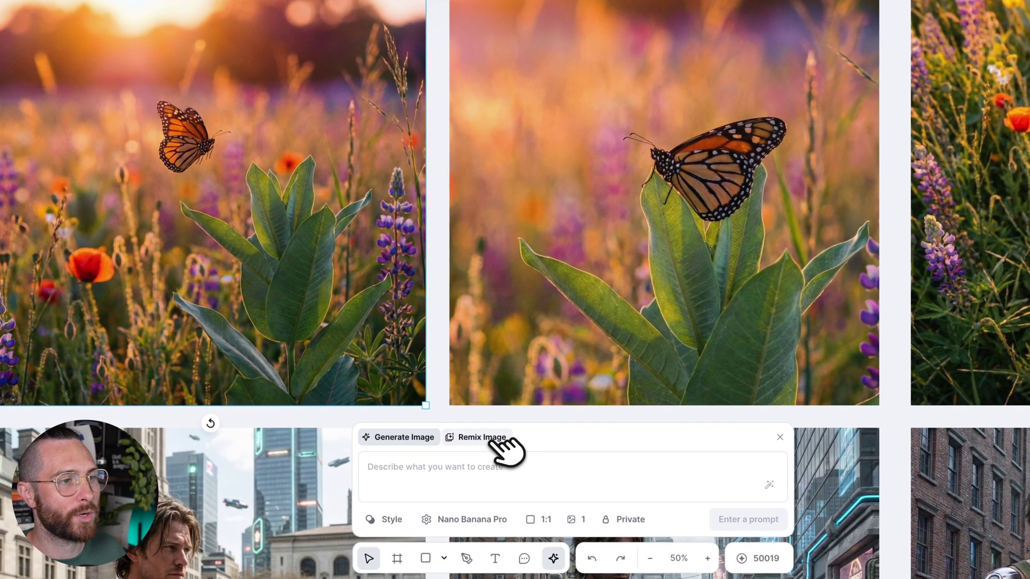
pyautogui.click(490, 438)
pyautogui.write('Place the fashion poster design on the poster mockup in the studio on the wall.')
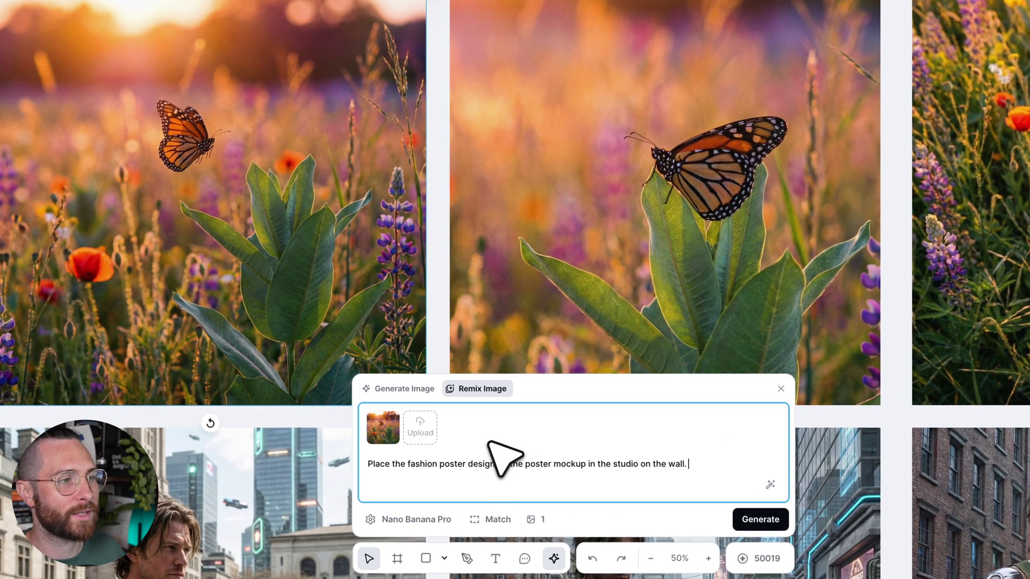
pyautogui.tripleClick(415, 469)
pyautogui.write('zoom in on the butterfly')
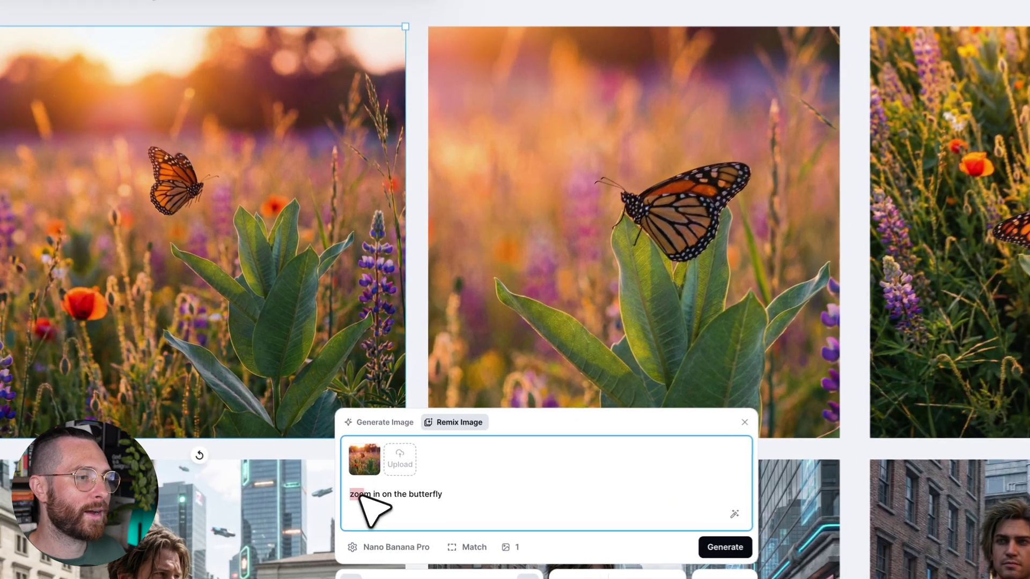
pyautogui.moveTo(362, 493); pyautogui.dragTo(443, 493)
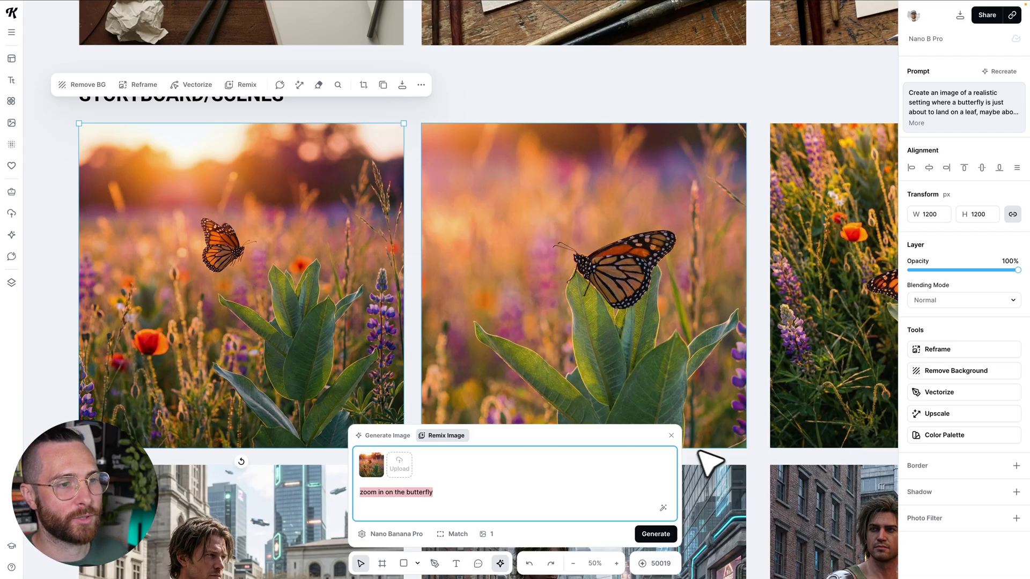
pyautogui.click(671, 436)
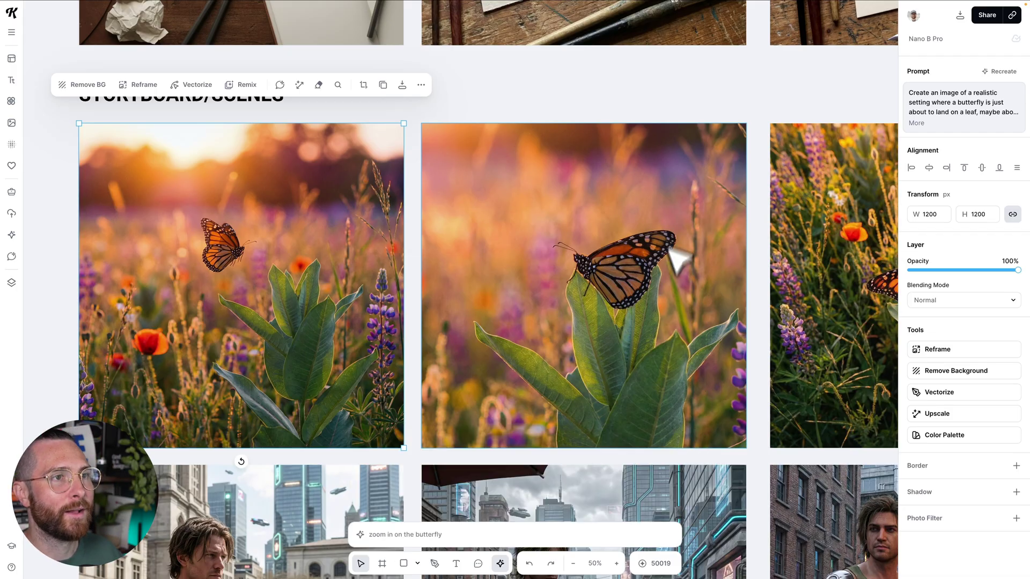
# Step: Show the full prompts of the top-down and close-up butterfly scenes
pyautogui.hscroll(5, 672, 252)
pyautogui.click(642, 248)
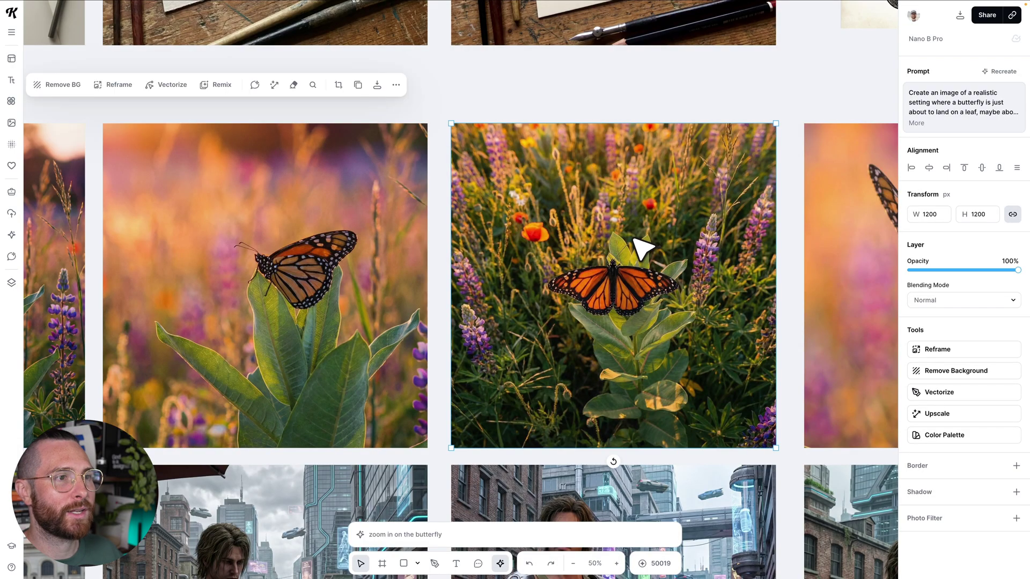
pyautogui.click(923, 123)
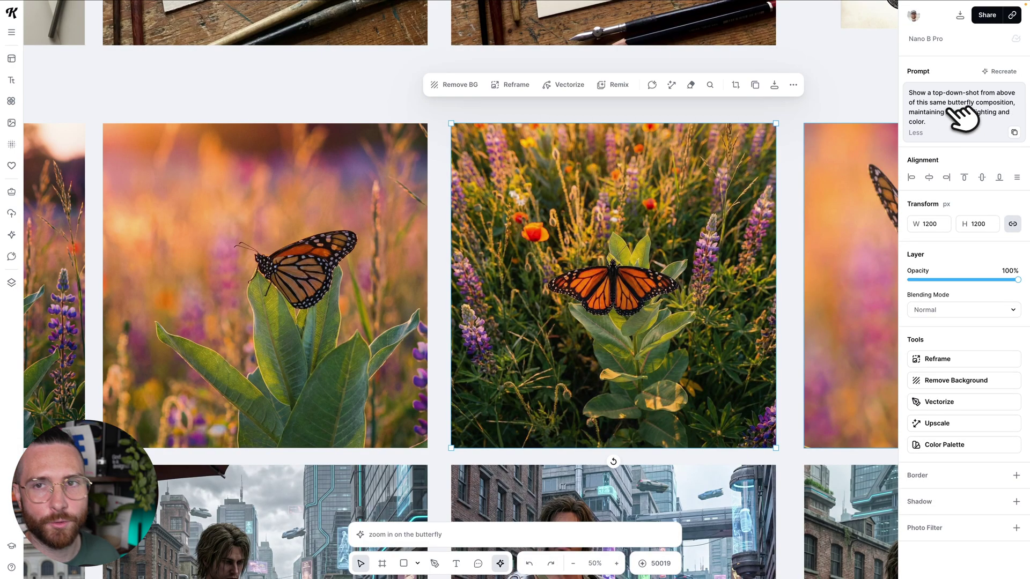
pyautogui.hscroll(5, 639, 253)
pyautogui.click(617, 265)
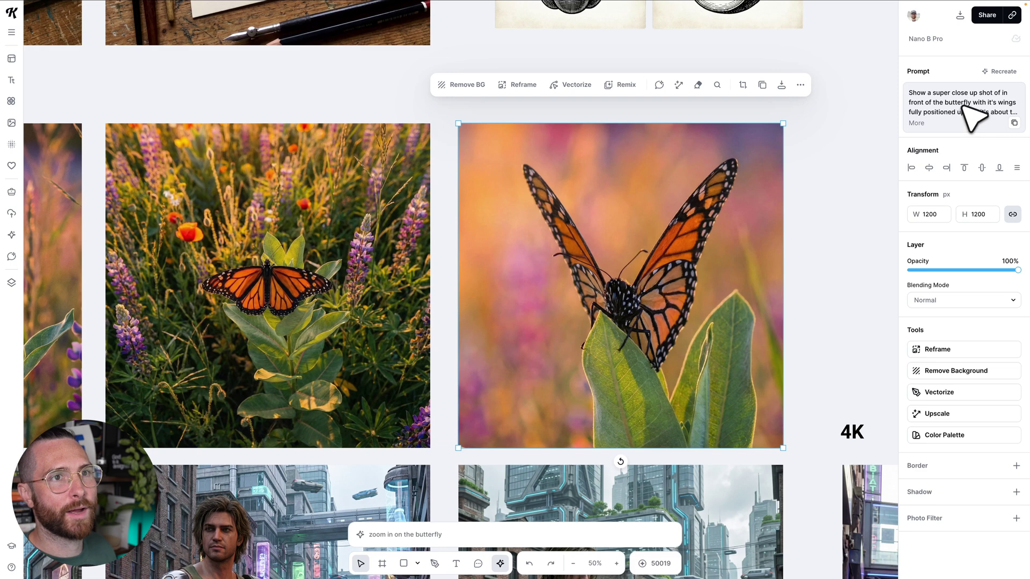
pyautogui.click(920, 123)
pyautogui.click(844, 189)
# Step: Marquee-select the cyborg cafe row, then select the fourth cyborg image to show its prompt
pyautogui.scroll(-6, 819, 230)
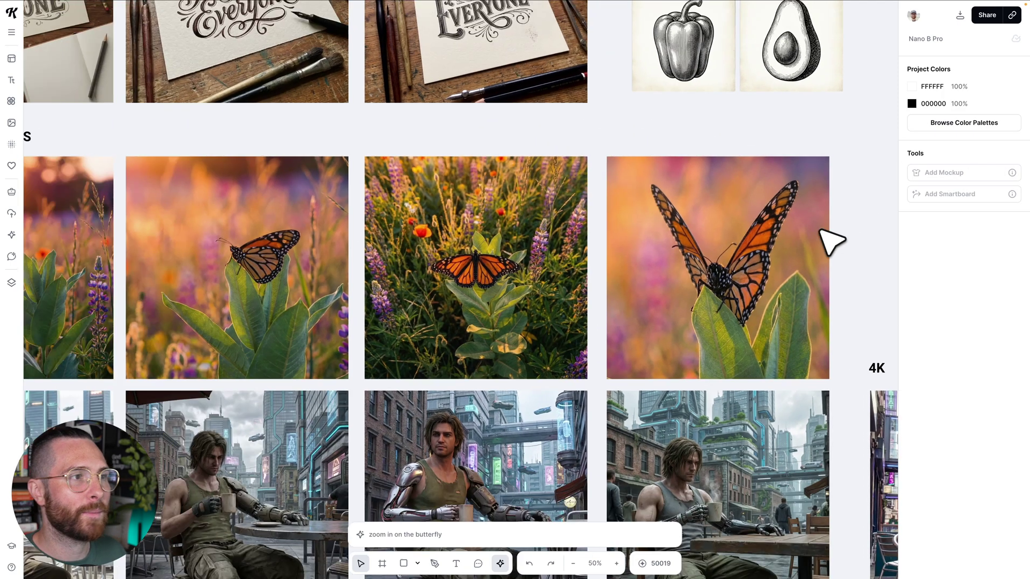
pyautogui.hscroll(2, 831, 241)
pyautogui.scroll(1, 831, 242)
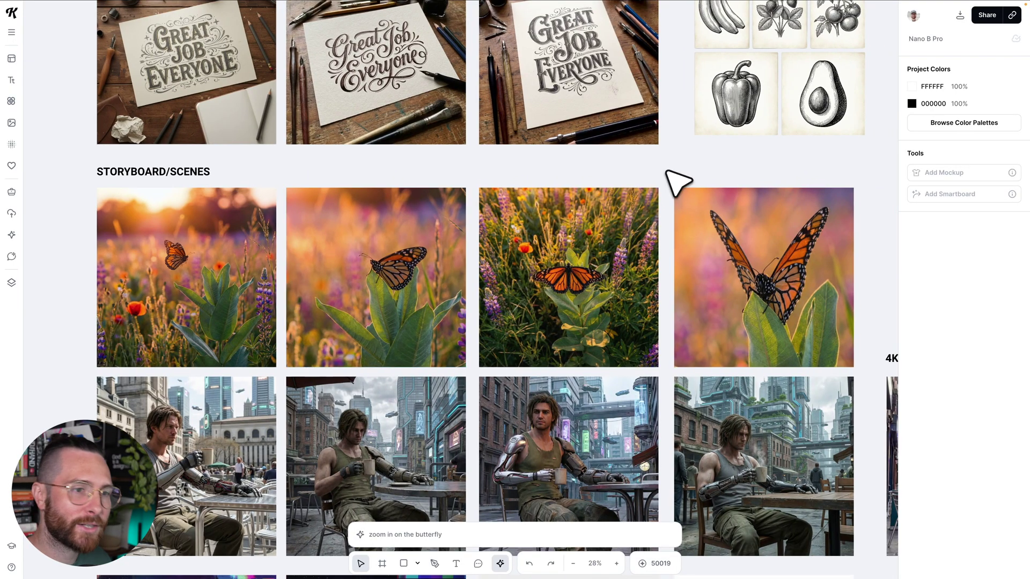
pyautogui.scroll(-3, 677, 185)
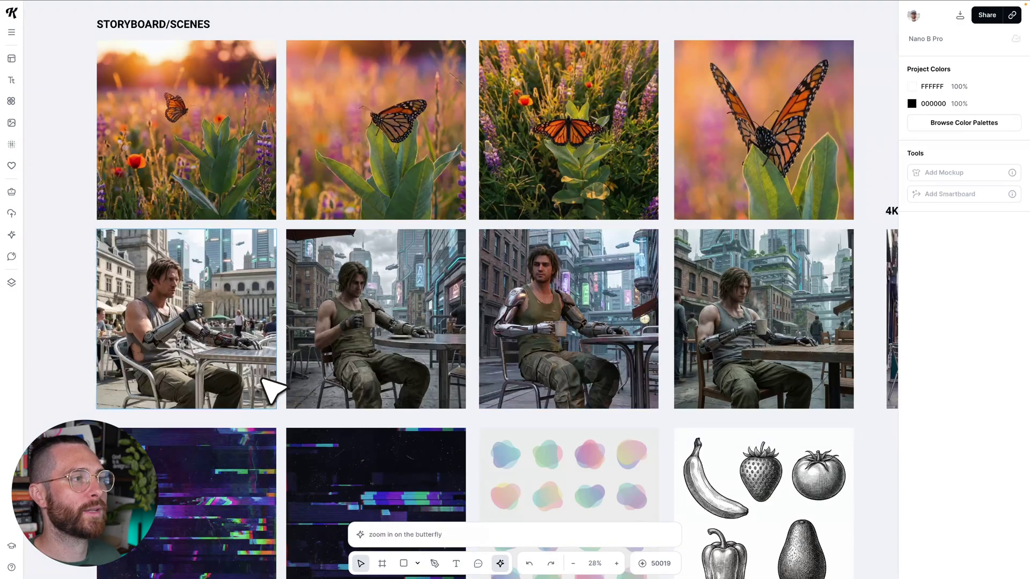
pyautogui.moveTo(64, 321); pyautogui.dragTo(757, 365)
pyautogui.scroll(-1, 713, 338)
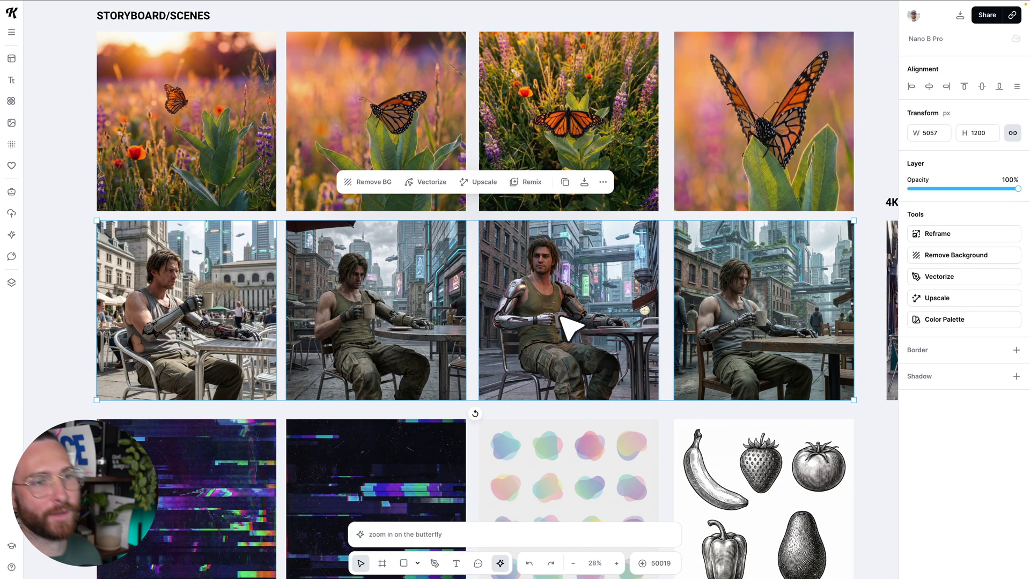
pyautogui.click(825, 411)
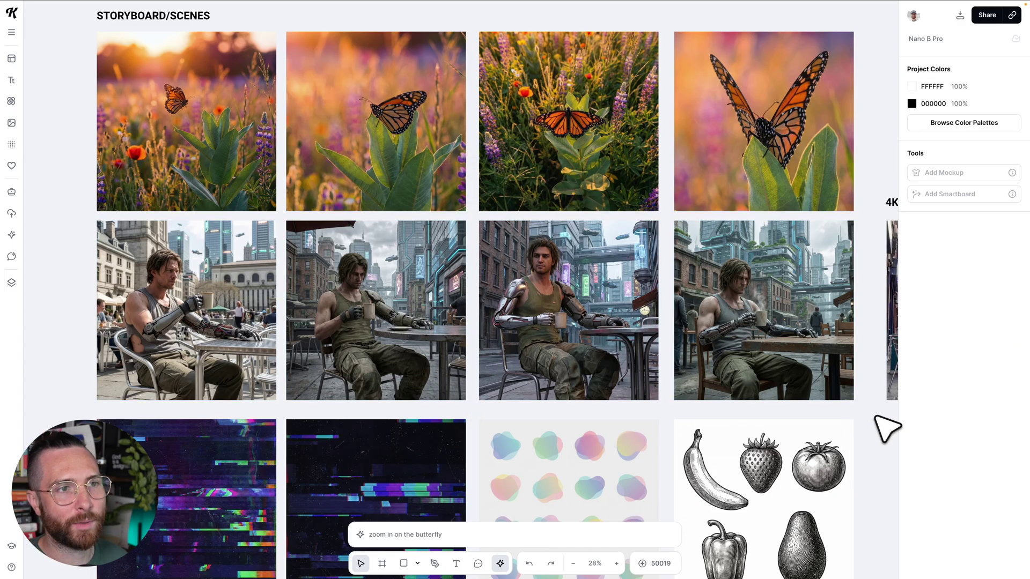
pyautogui.hscroll(2, 880, 421)
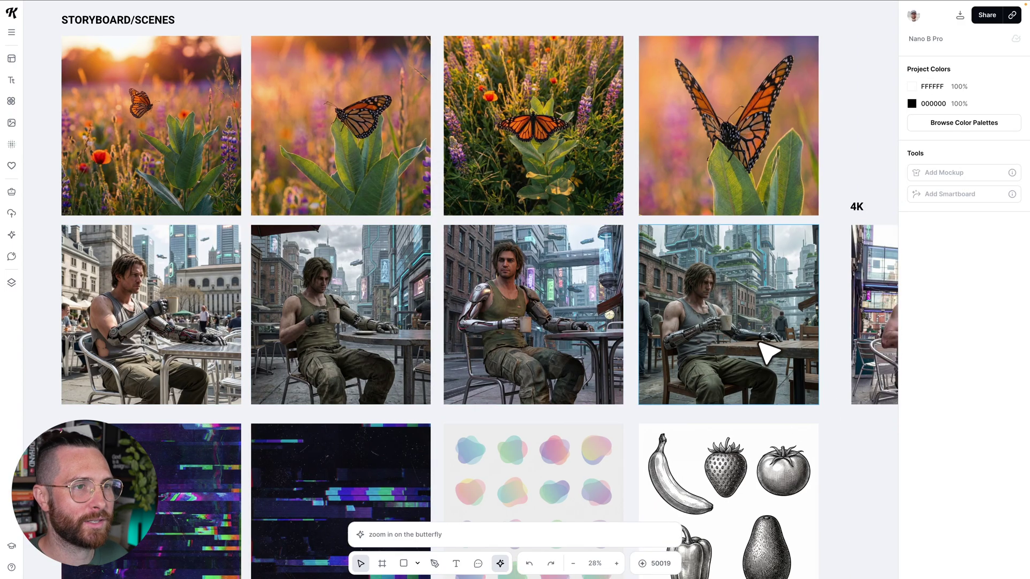
pyautogui.click(767, 353)
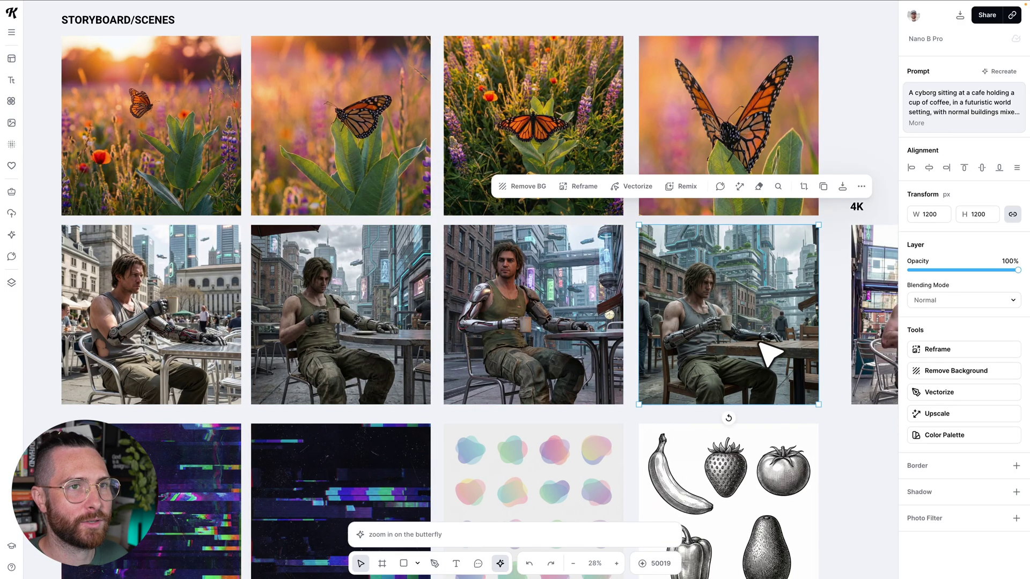
# Step: Expand the cyborg prompt and highlight the buildings, tank top/cargo pants and dark blonde hair phrases
pyautogui.click(916, 134)
pyautogui.scroll(5, 788, 407)
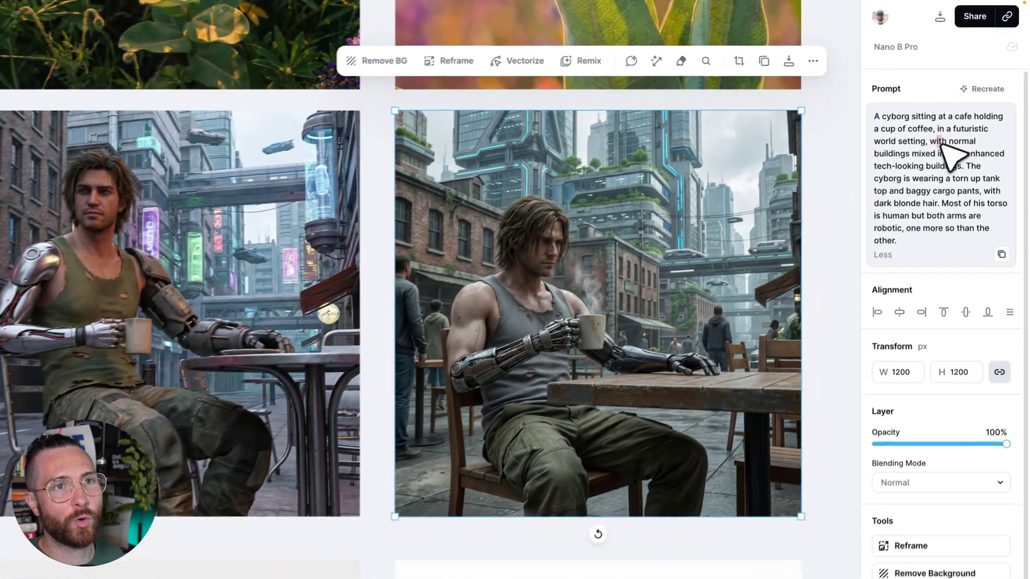
pyautogui.moveTo(954, 113); pyautogui.dragTo(948, 132)
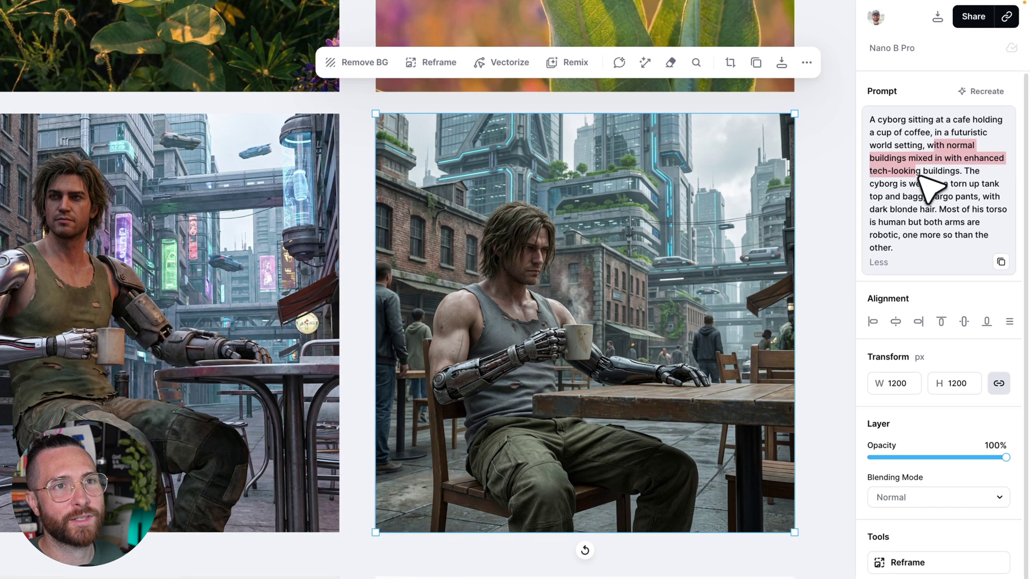
pyautogui.moveTo(896, 181); pyautogui.dragTo(946, 201)
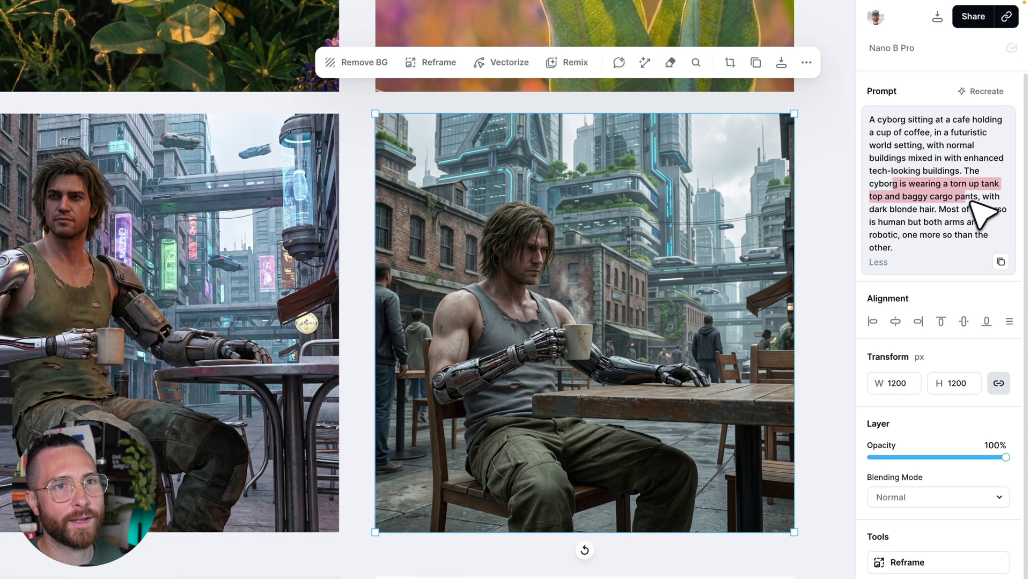
pyautogui.moveTo(884, 210); pyautogui.dragTo(913, 210)
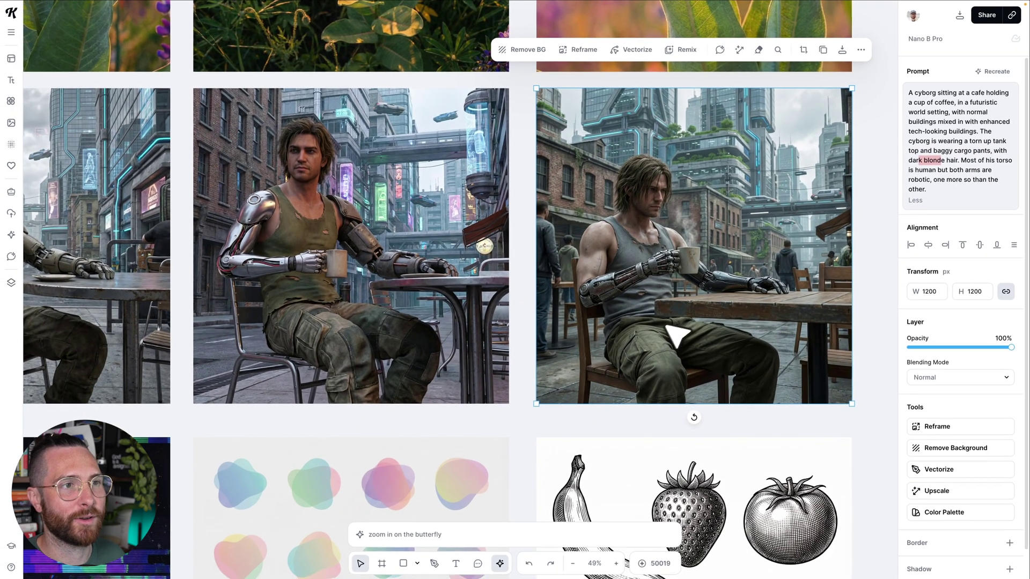
# Step: Select the separate 4K cafe image to compare its prompt, then zoom out
pyautogui.hscroll(3, 554, 287)
pyautogui.scroll(-1, 184, 295)
pyautogui.hscroll(-2, 183, 297)
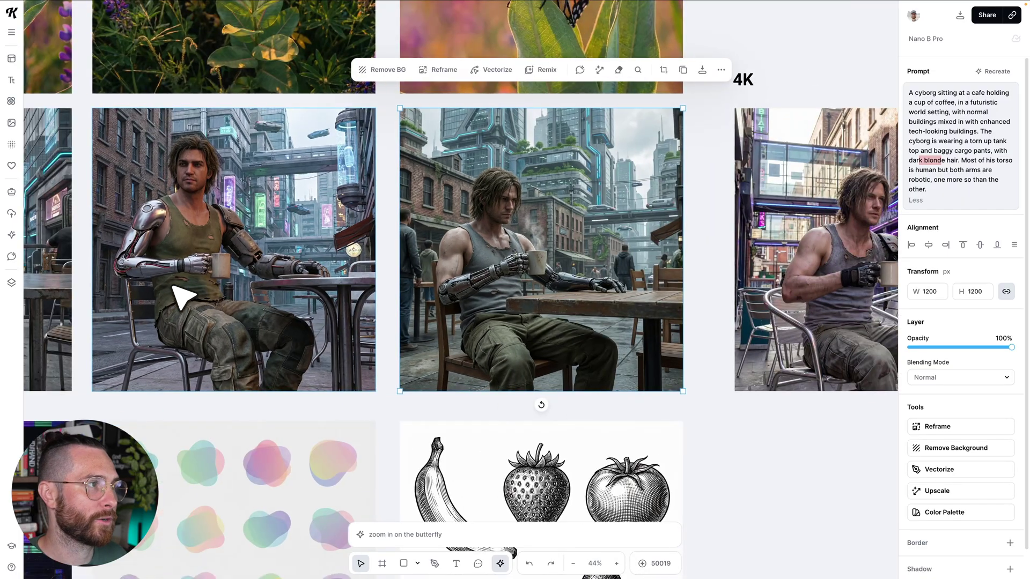
pyautogui.scroll(3, 596, 307)
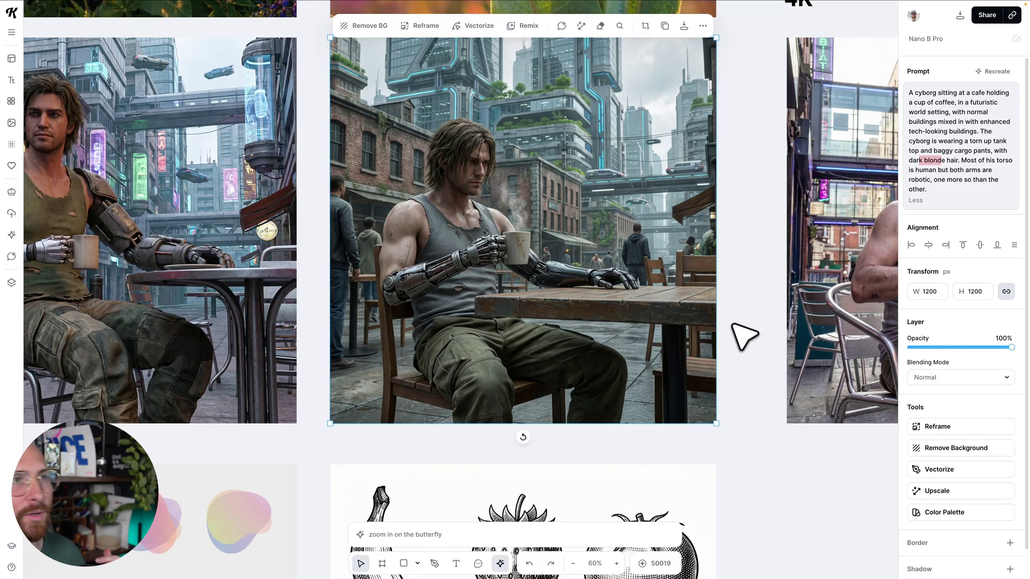
pyautogui.scroll(1, 746, 358)
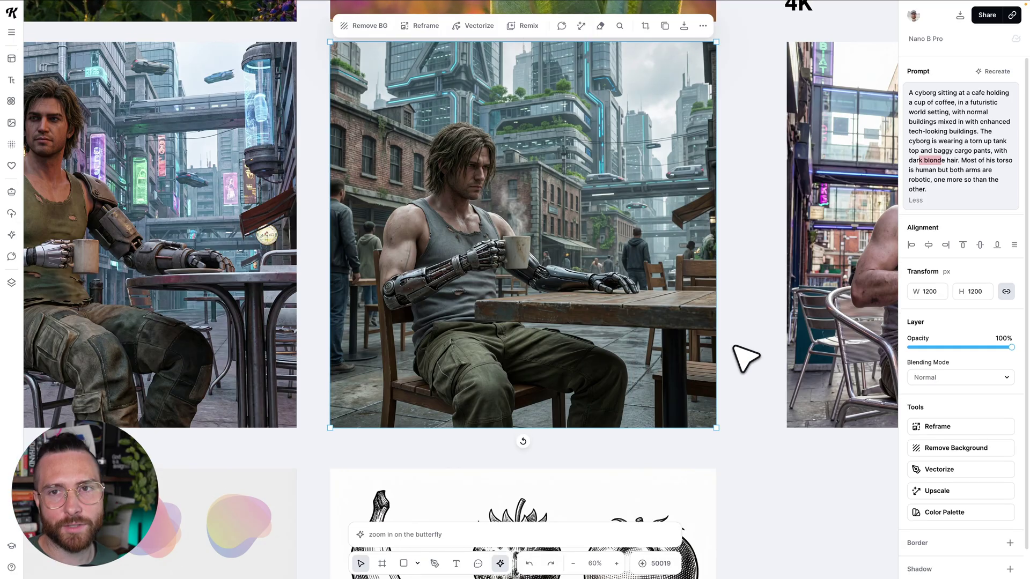
pyautogui.scroll(2, 745, 359)
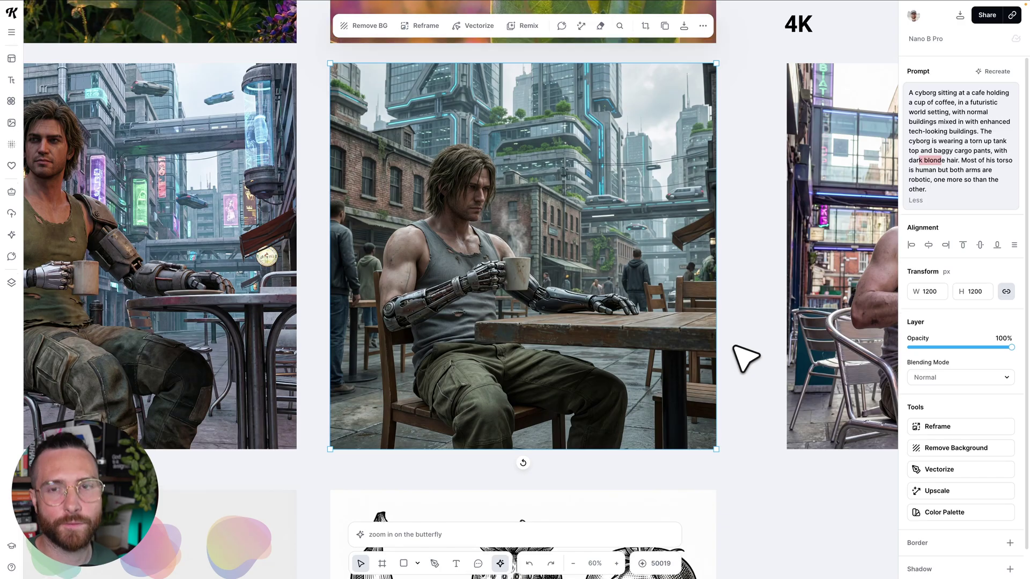
pyautogui.scroll(1, 746, 358)
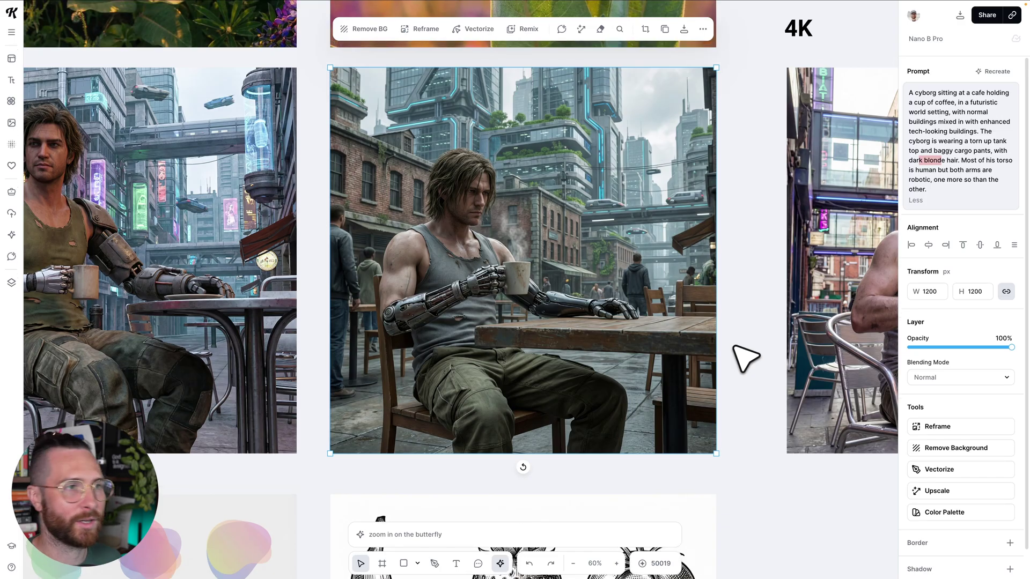
pyautogui.scroll(1, 746, 358)
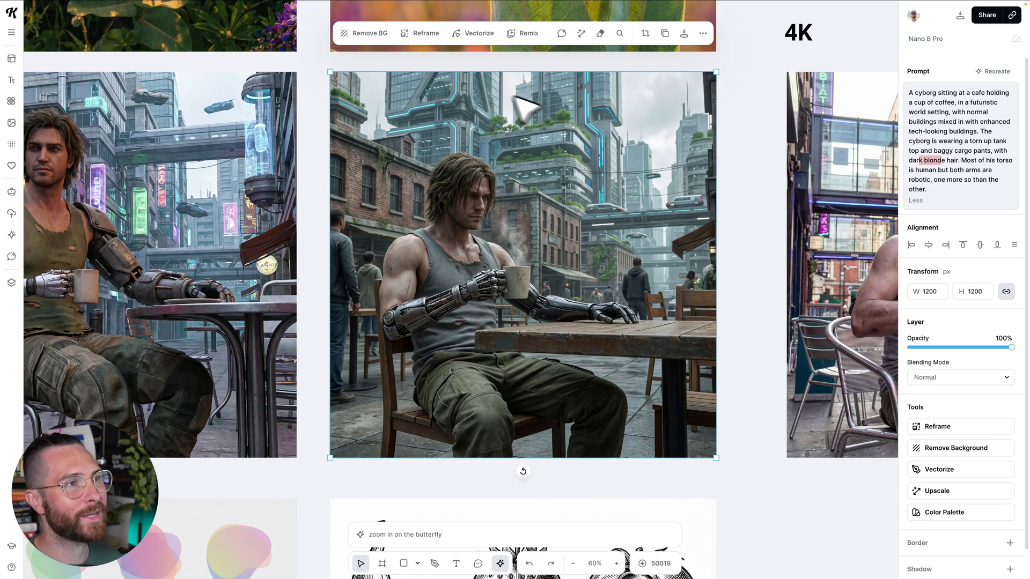
pyautogui.scroll(-3, 611, 163)
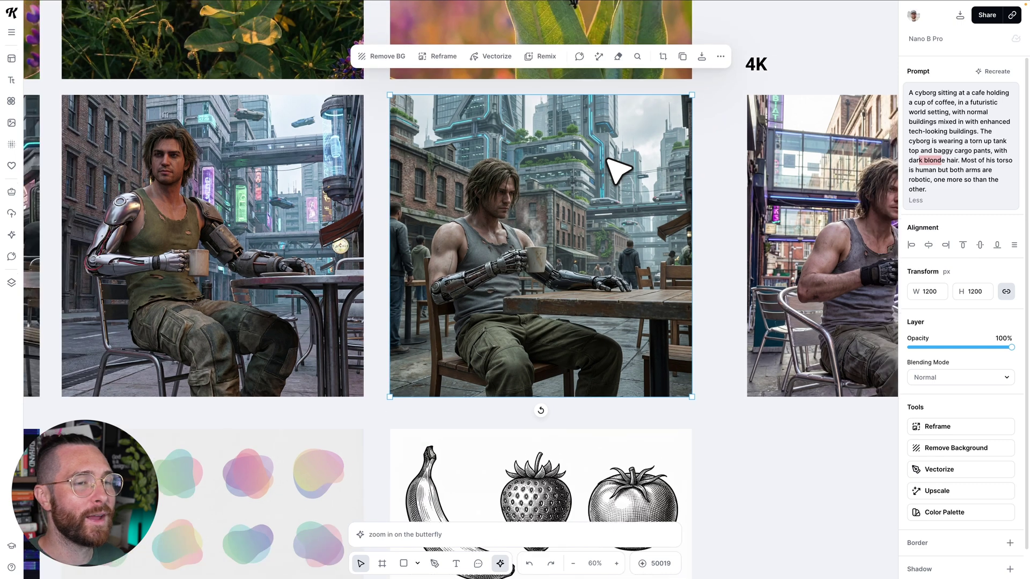
pyautogui.hscroll(3, 618, 170)
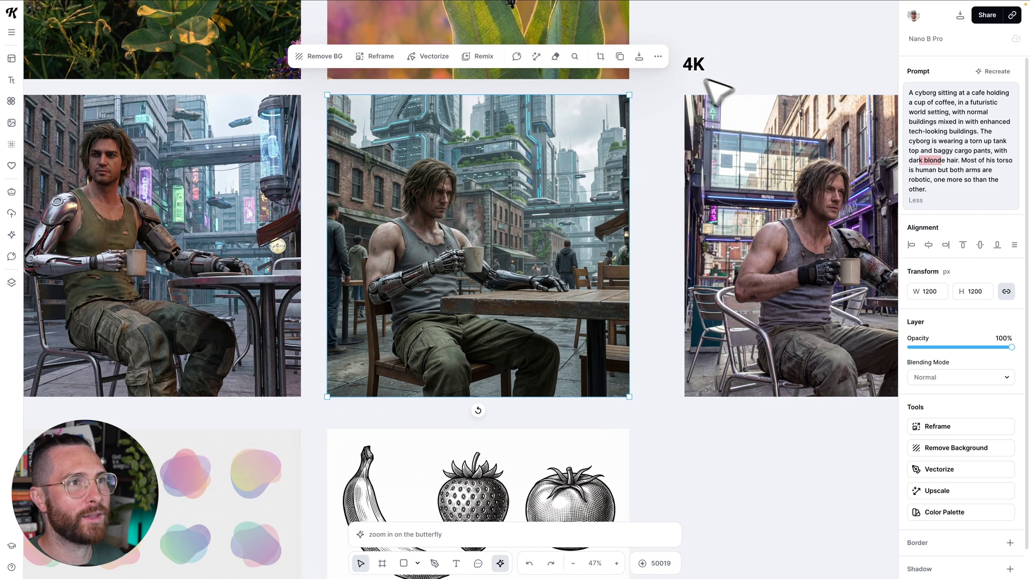
pyautogui.hscroll(7, 876, 168)
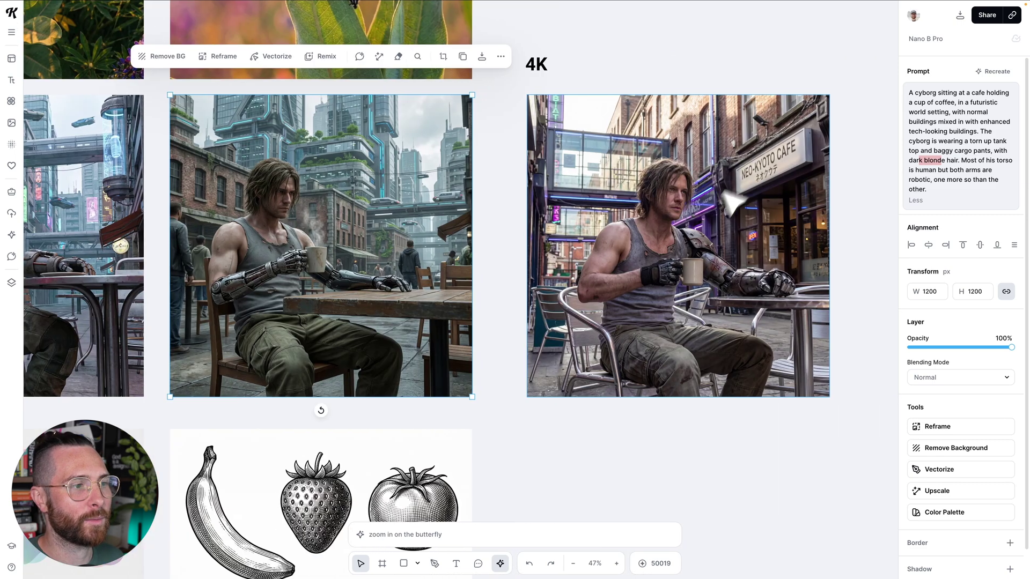
pyautogui.click(707, 260)
pyautogui.scroll(3, 707, 261)
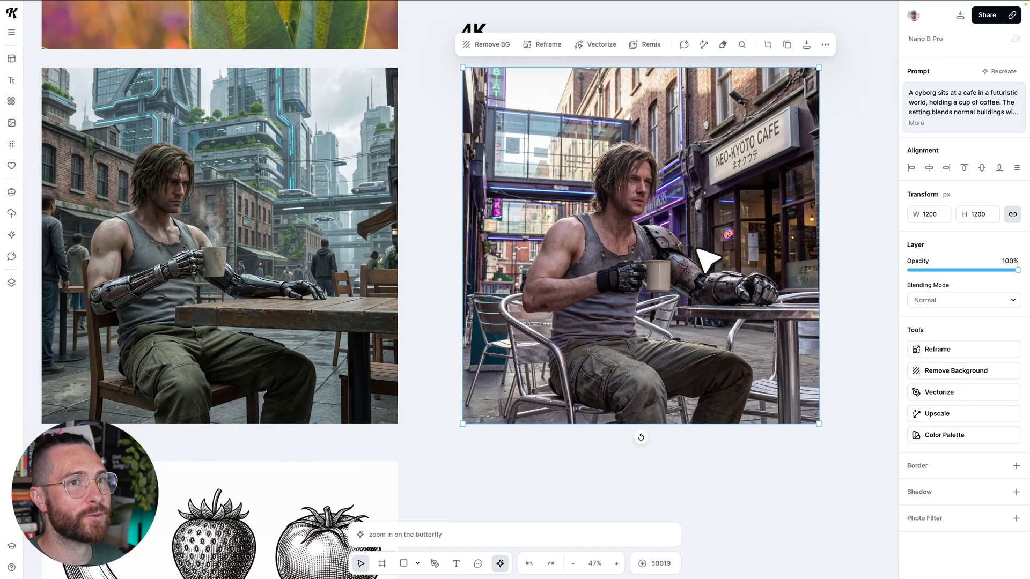
pyautogui.scroll(1, 707, 260)
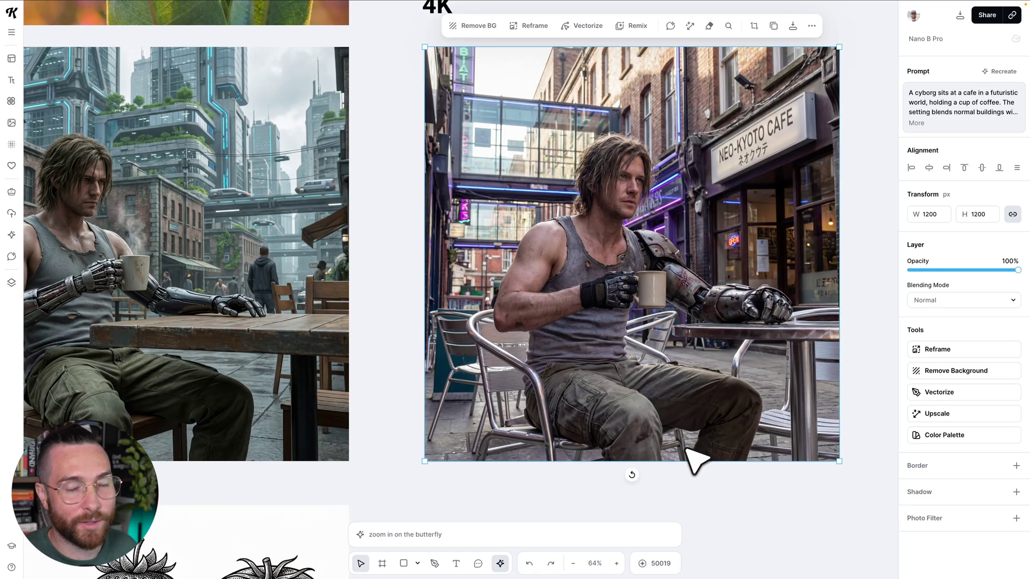
pyautogui.scroll(-6, 695, 459)
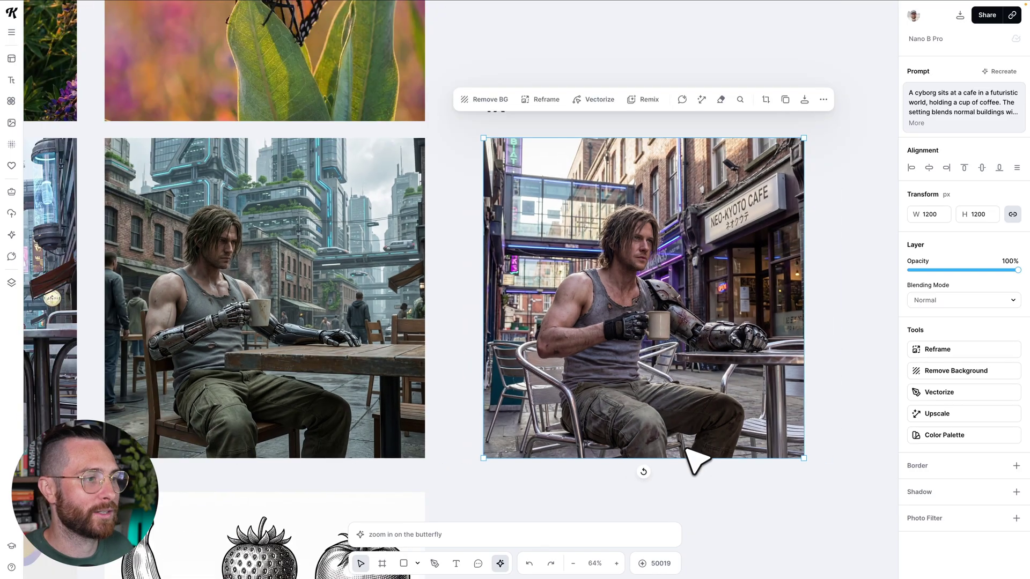
pyautogui.scroll(-3, 686, 454)
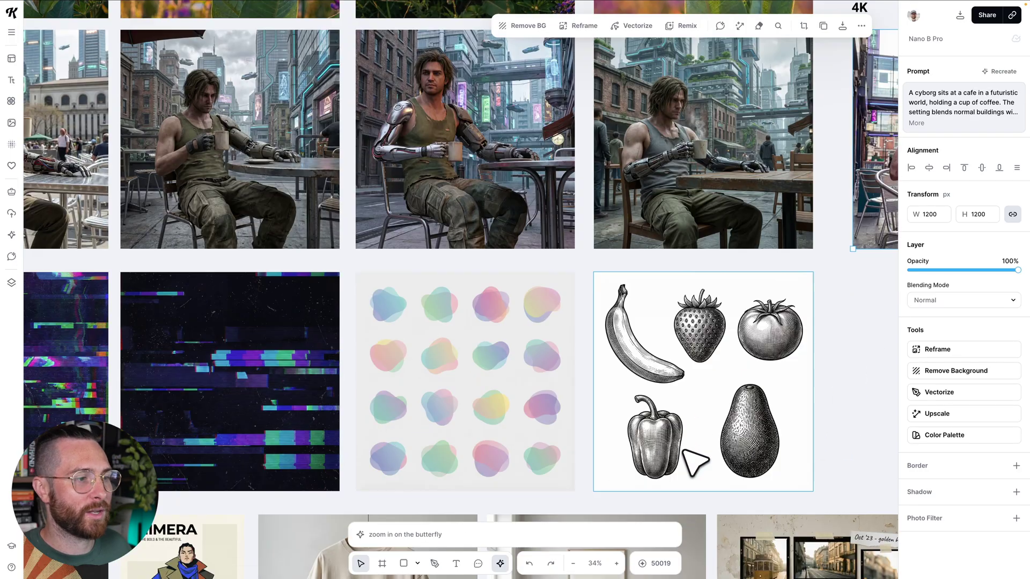
# Step: View the first glitch texture's full prompt and move it beside the 4K cafe image
pyautogui.hscroll(-3, 686, 453)
pyautogui.scroll(-1, 695, 462)
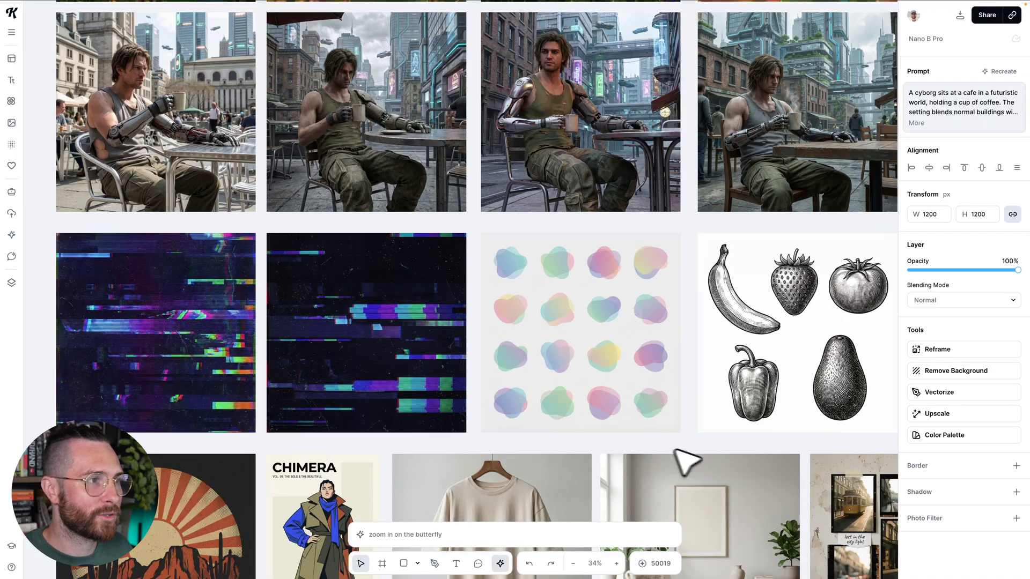
pyautogui.click(249, 341)
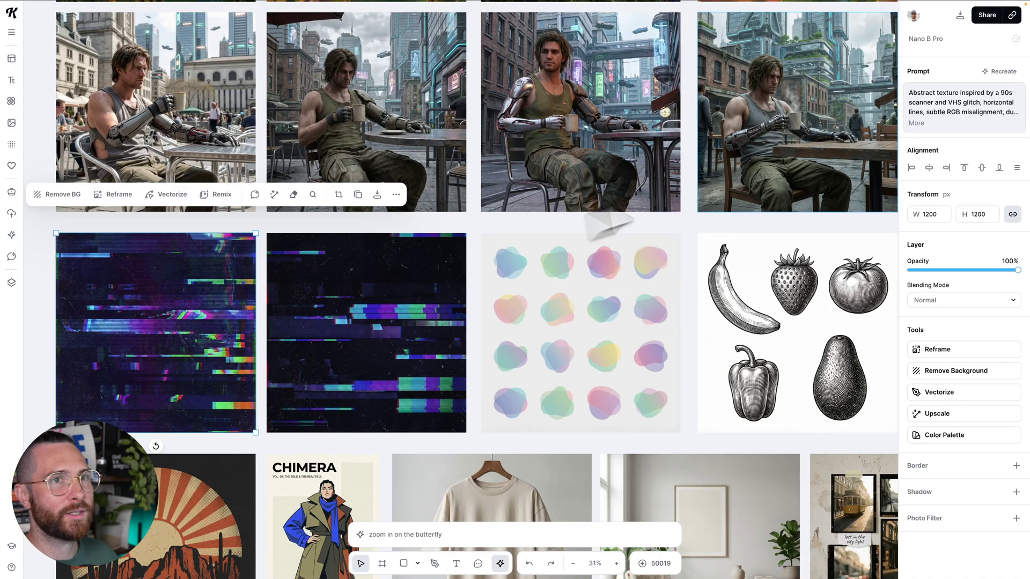
pyautogui.click(918, 124)
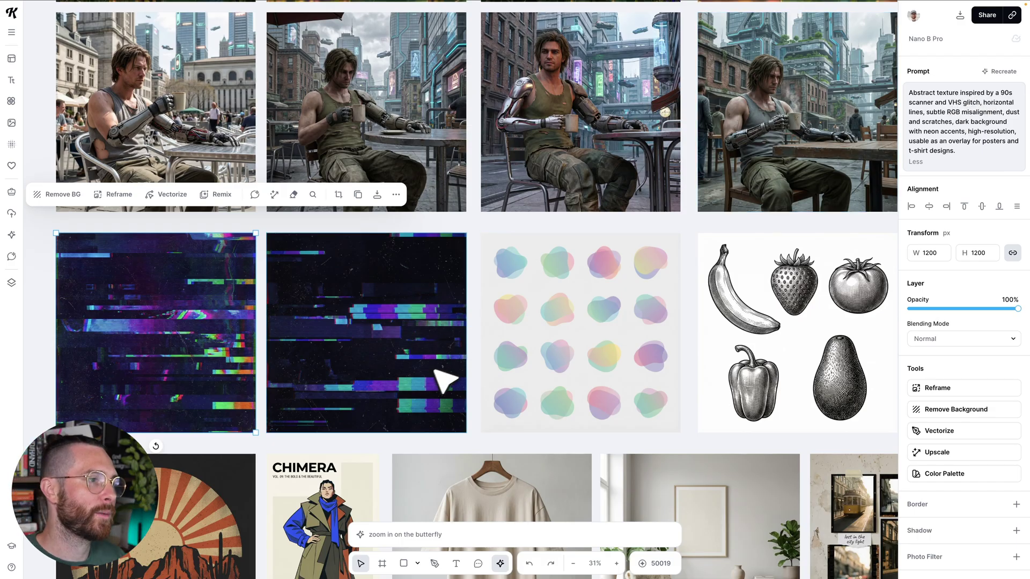
pyautogui.hscroll(3, 451, 379)
pyautogui.scroll(-2, 398, 384)
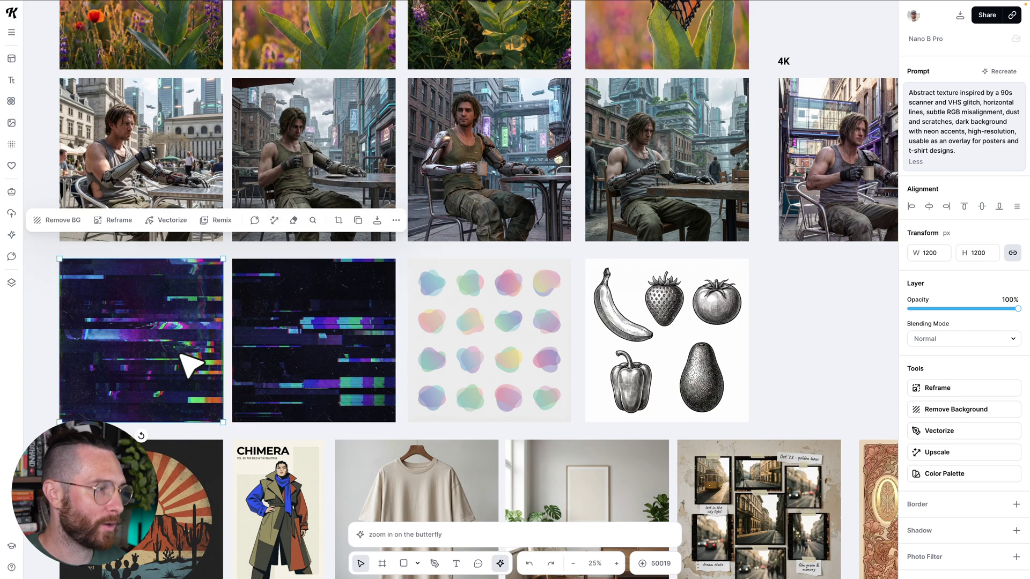
pyautogui.scroll(1, 183, 368)
pyautogui.moveTo(182, 368); pyautogui.dragTo(890, 209)
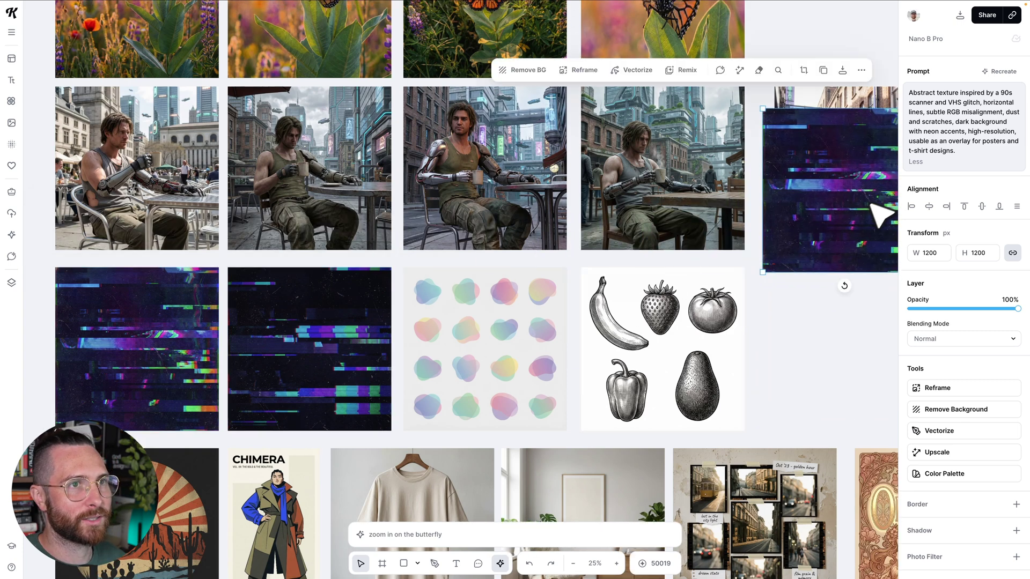
pyautogui.hscroll(1, 845, 232)
pyautogui.hscroll(10, 832, 237)
pyautogui.scroll(4, 421, 246)
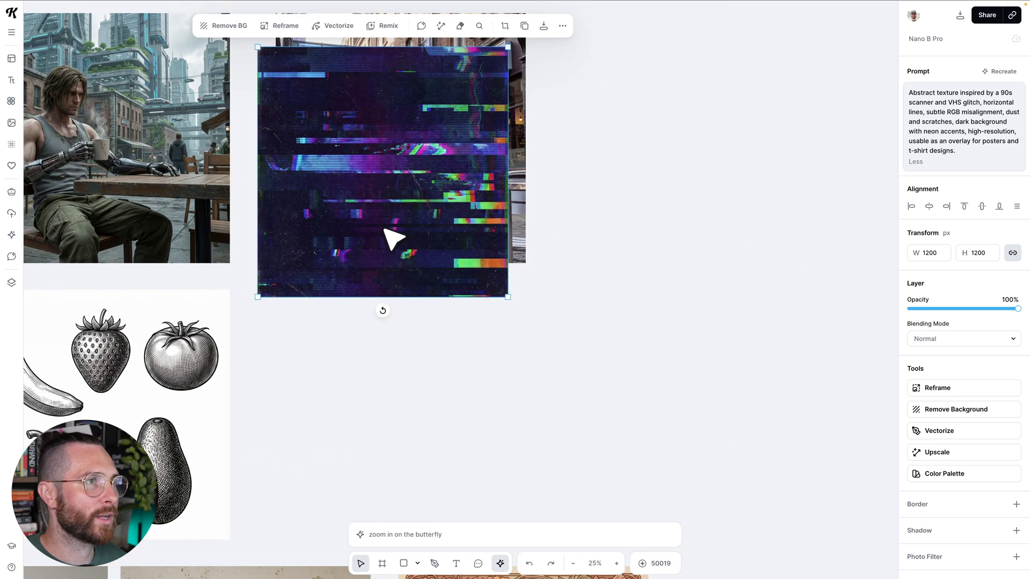
pyautogui.scroll(-1, 414, 210)
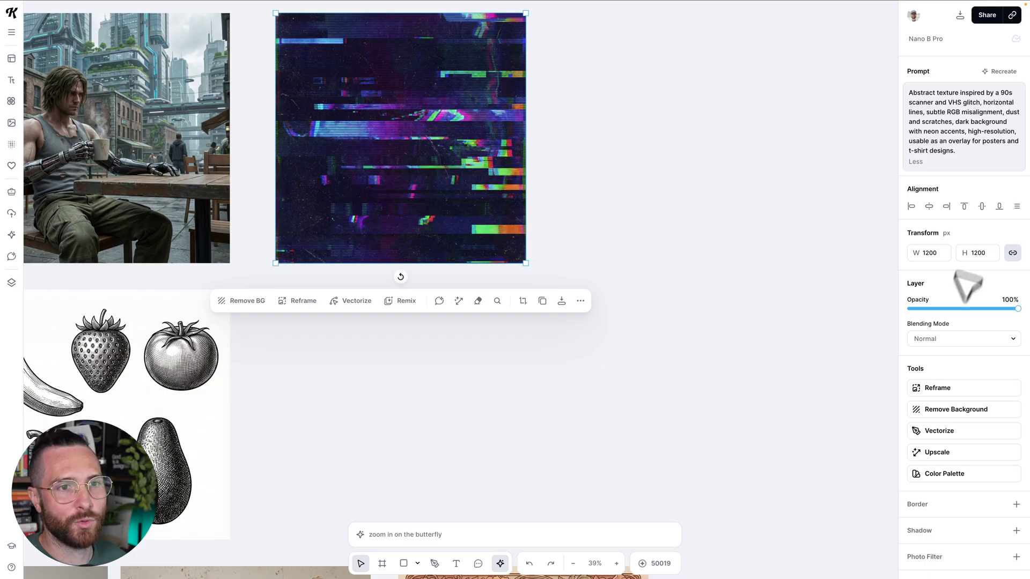
# Step: Blend the glitch layer over the cafe image, trying Screen, Multiply and Overlay, at about 35% opacity
pyautogui.click(964, 343)
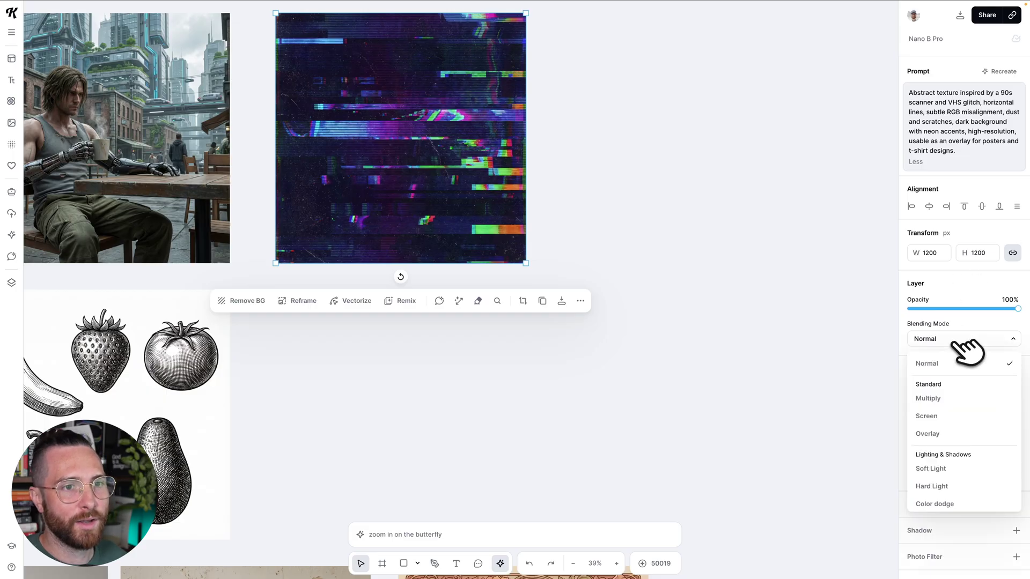
pyautogui.click(960, 417)
pyautogui.scroll(1, 533, 214)
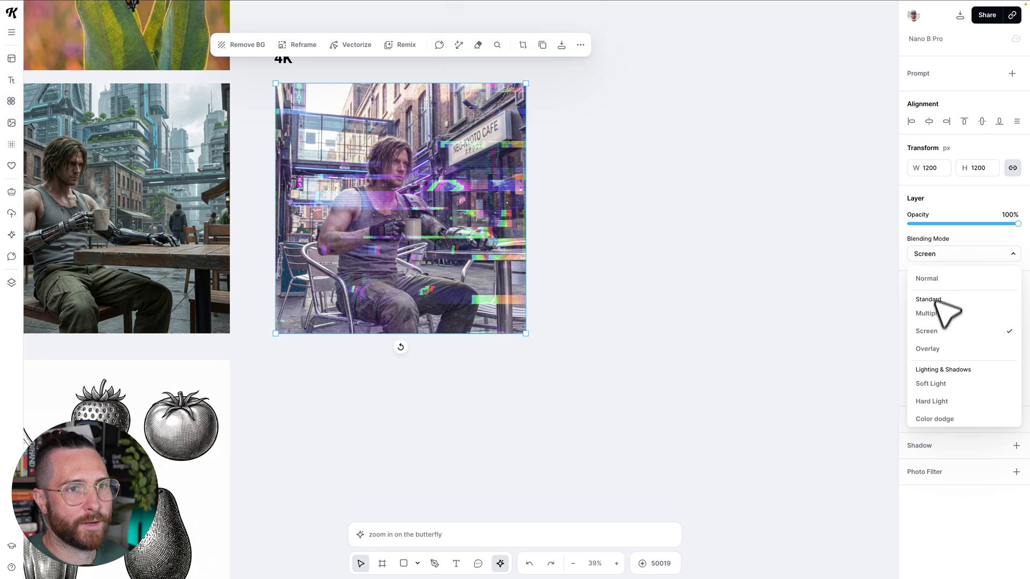
pyautogui.click(943, 313)
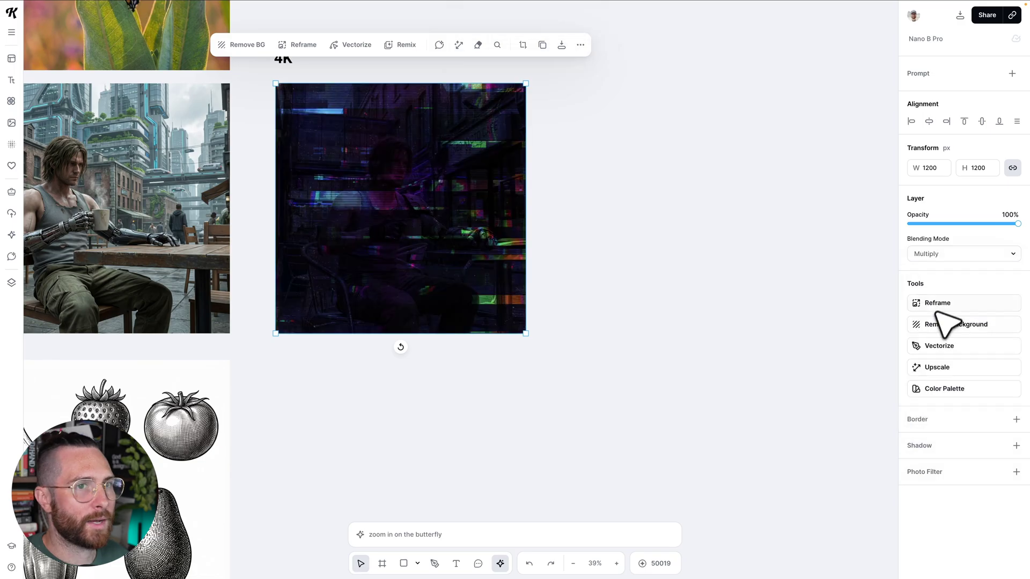
pyautogui.moveTo(1019, 224); pyautogui.dragTo(951, 223)
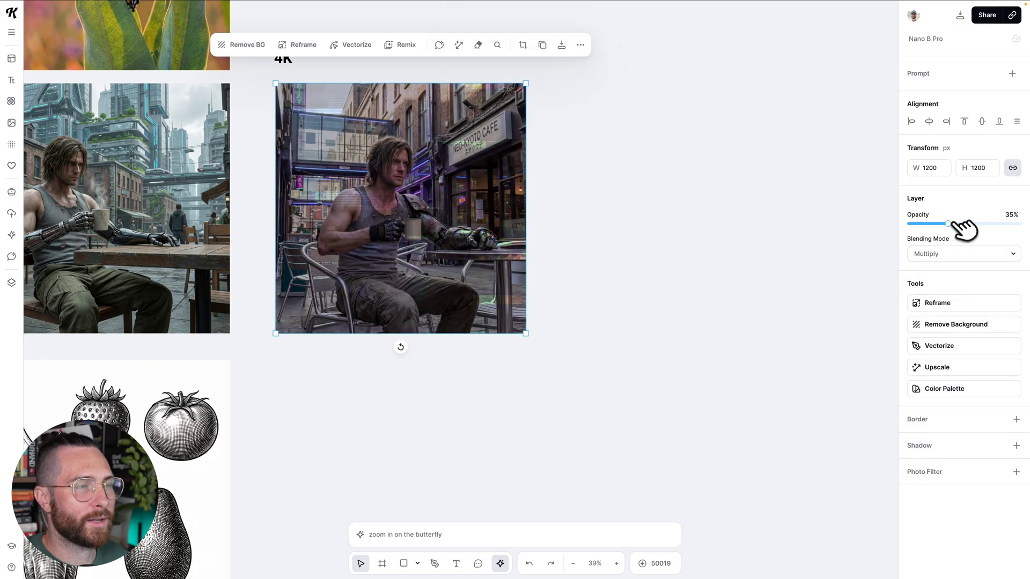
pyautogui.click(957, 257)
pyautogui.click(951, 349)
pyautogui.click(957, 255)
pyautogui.click(954, 330)
pyautogui.click(759, 320)
pyautogui.scroll(-1, 759, 320)
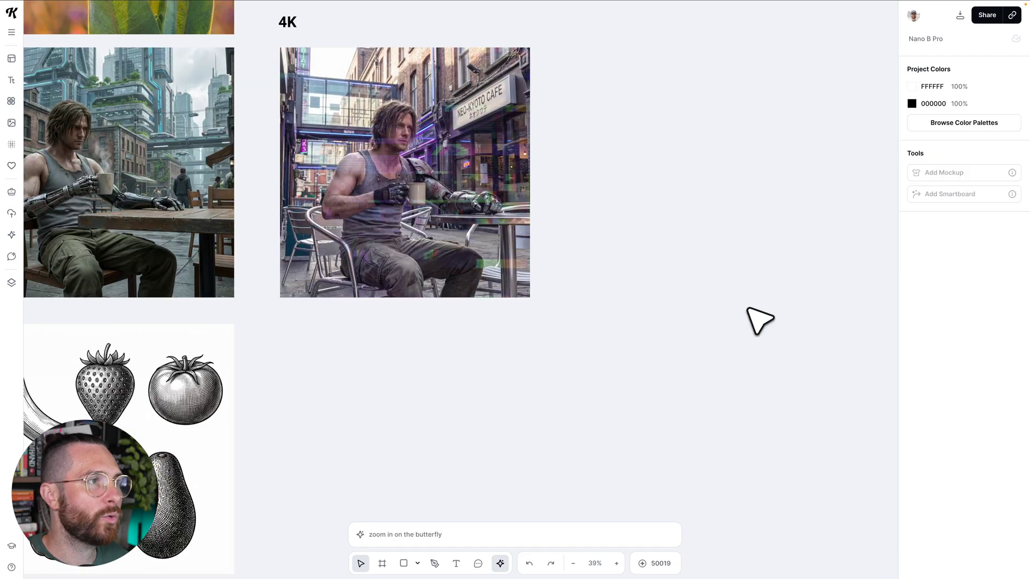
pyautogui.keyDown('ctrl'); pyautogui.scroll(-2, 759, 320); pyautogui.keyUp('ctrl')
pyautogui.scroll(-2, 759, 319)
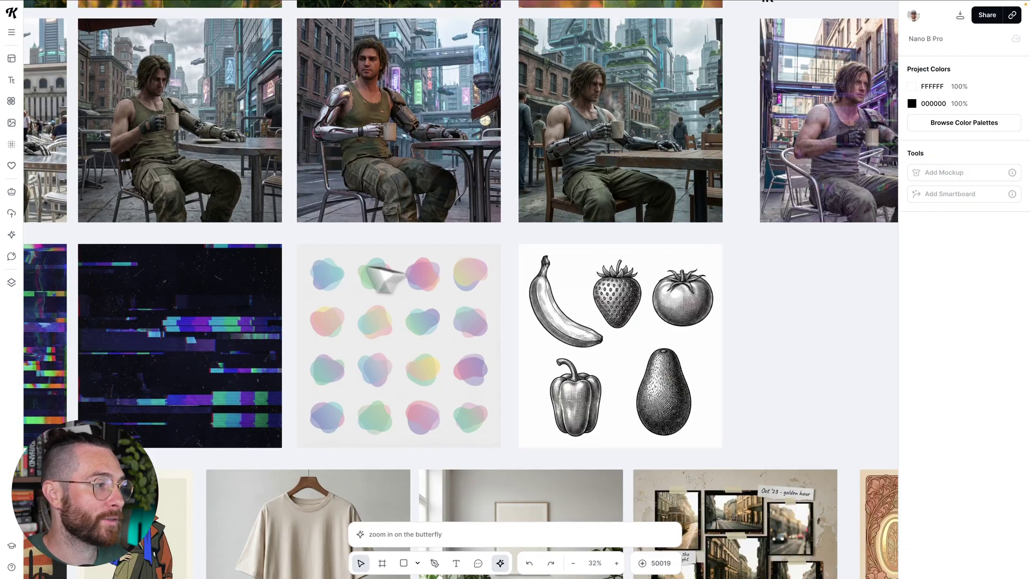
pyautogui.scroll(-1, 331, 280)
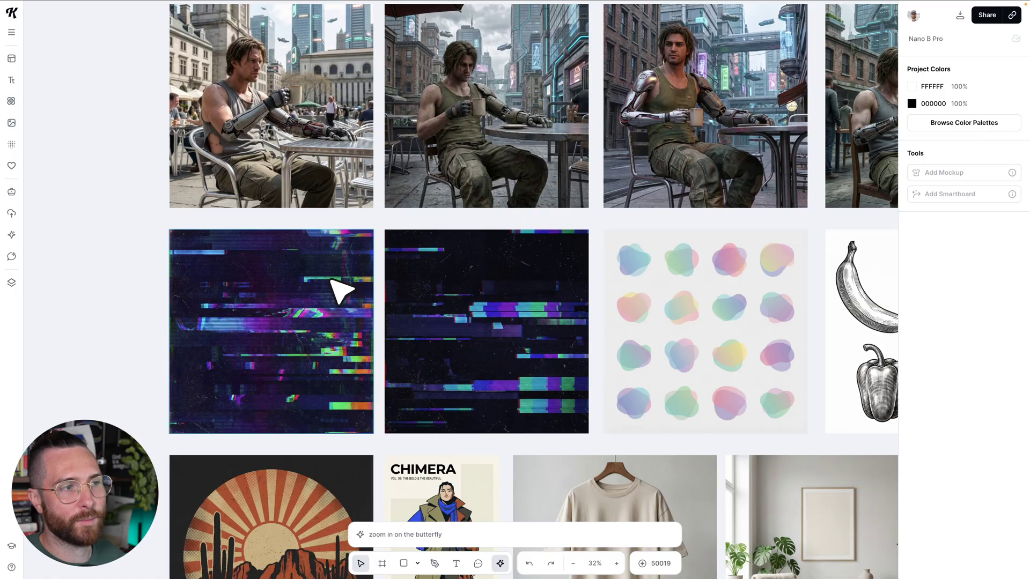
pyautogui.hscroll(2, 340, 291)
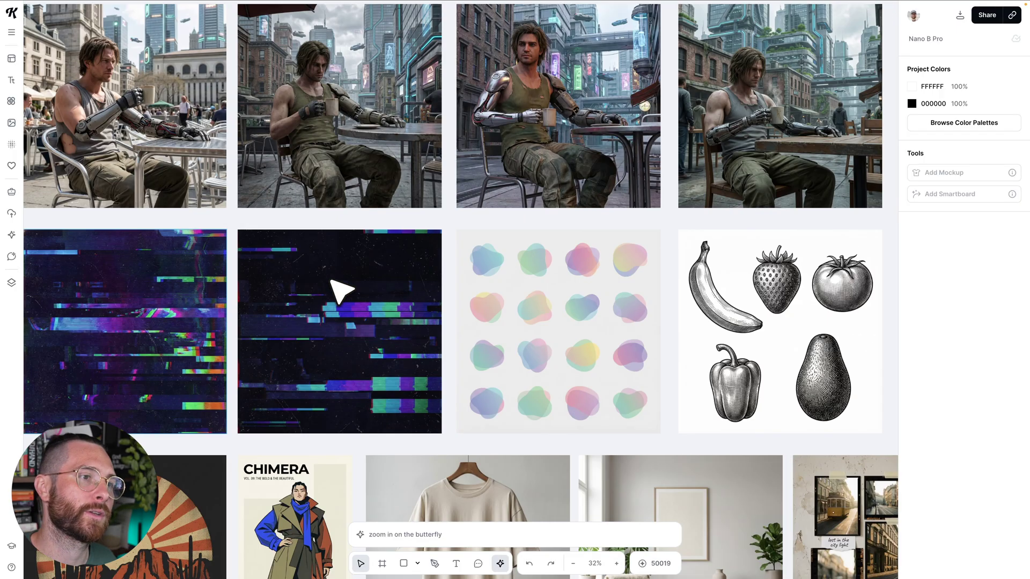
pyautogui.hscroll(2, 514, 295)
pyautogui.scroll(-2, 514, 295)
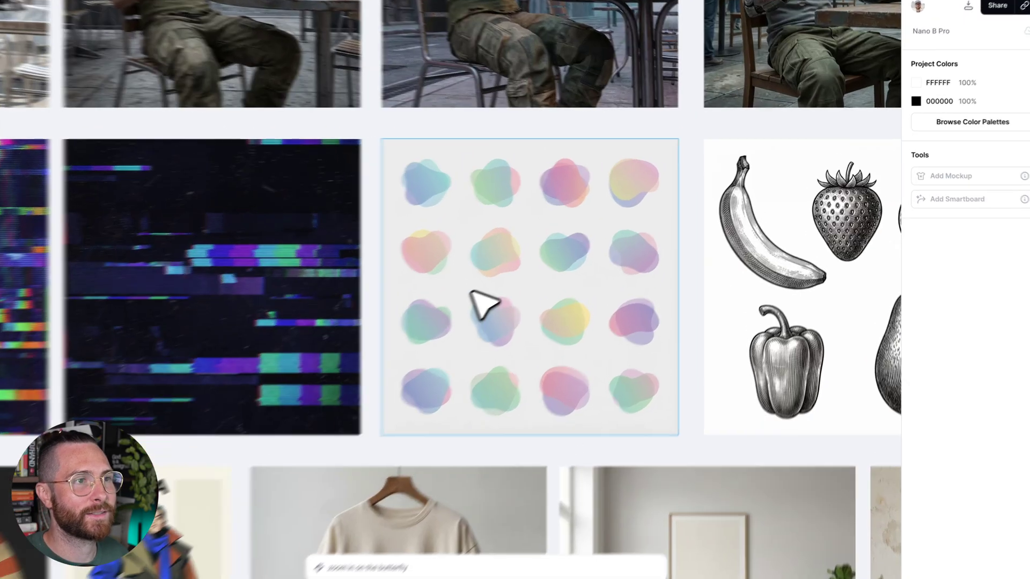
# Step: Remove the background from the pastel blob pack image
pyautogui.click(507, 295)
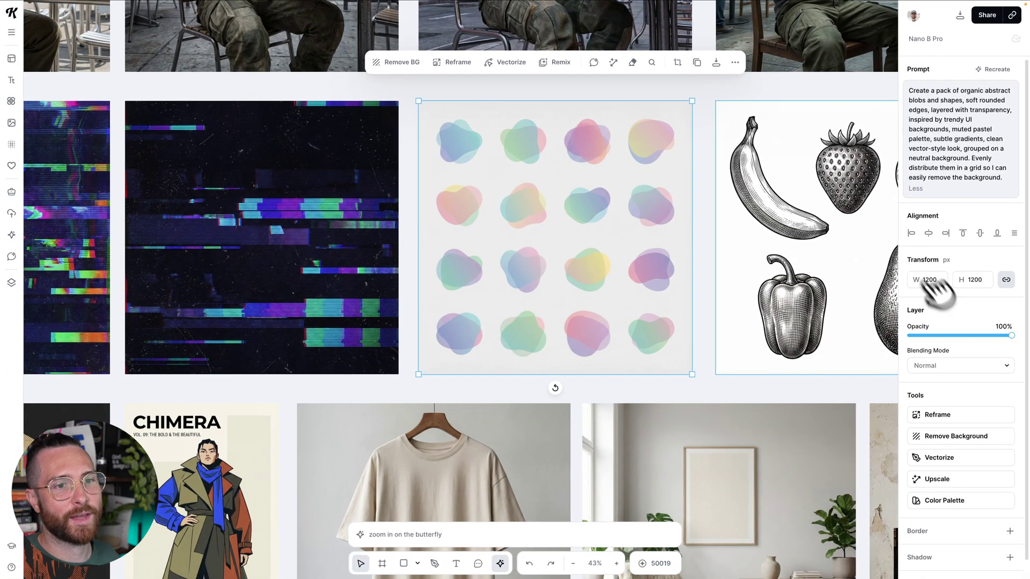
pyautogui.click(975, 436)
pyautogui.hscroll(1, 690, 290)
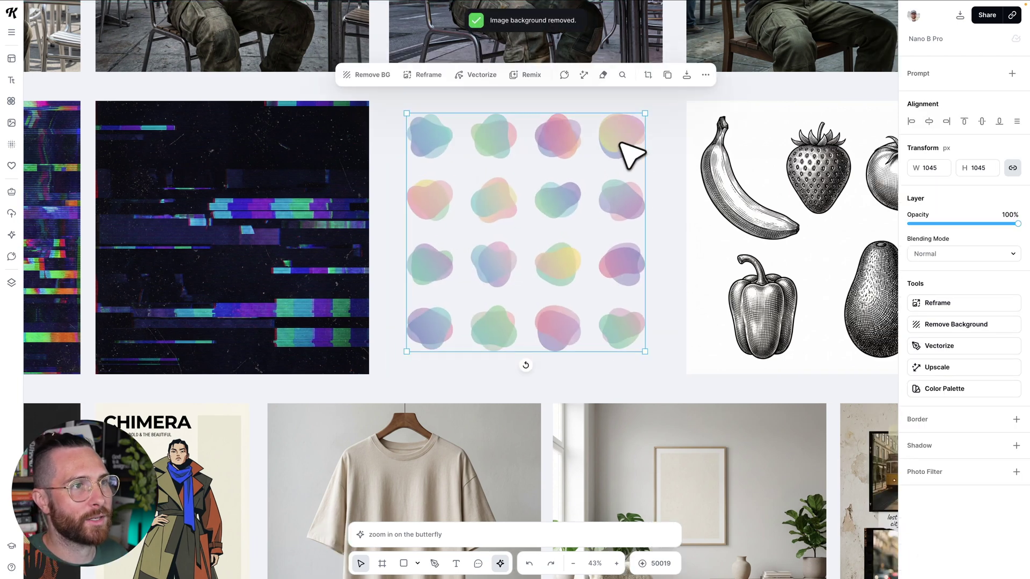
# Step: Crop the blob pack down to the single top-right blob and exit cropping mode
pyautogui.doubleClick(540, 197)
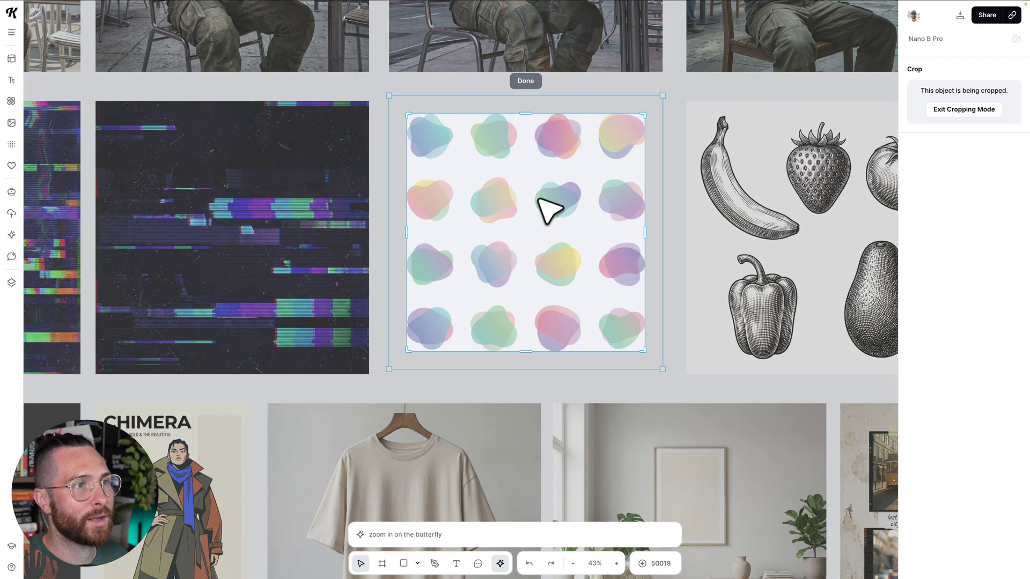
pyautogui.moveTo(410, 232); pyautogui.dragTo(591, 230)
pyautogui.moveTo(617, 352); pyautogui.dragTo(635, 173)
pyautogui.click(971, 110)
pyautogui.click(671, 205)
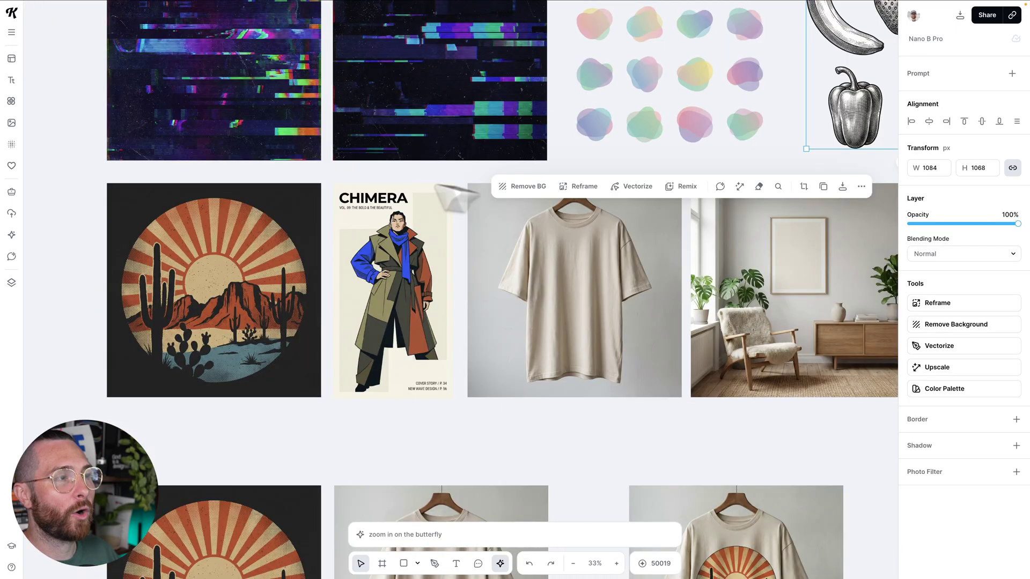
pyautogui.click(315, 177)
# Step: Select the vintage desert sunset design and read its full generation prompt
pyautogui.hscroll(-5, 397, 201)
pyautogui.scroll(-1, 398, 203)
pyautogui.click(401, 212)
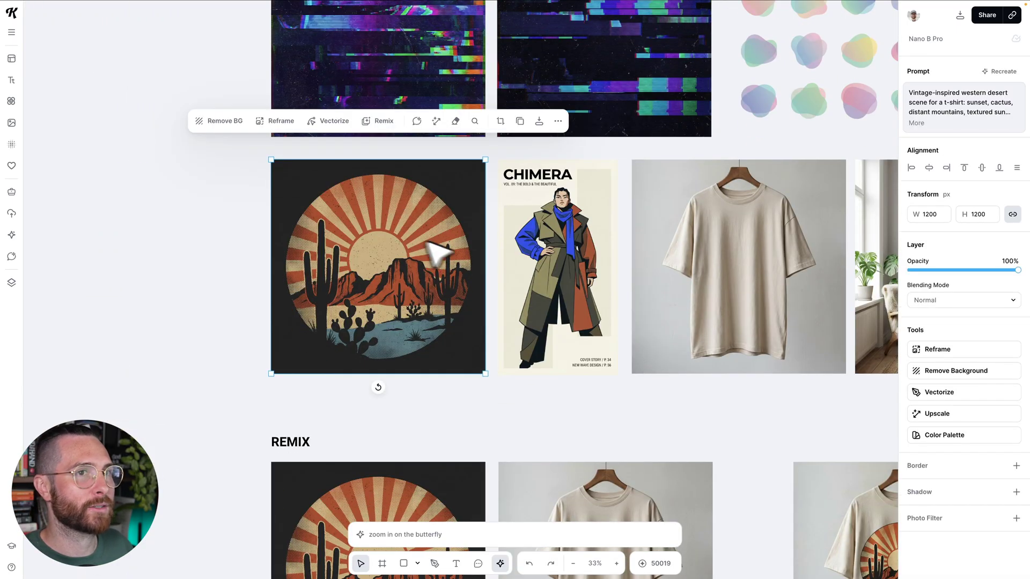
pyautogui.click(917, 123)
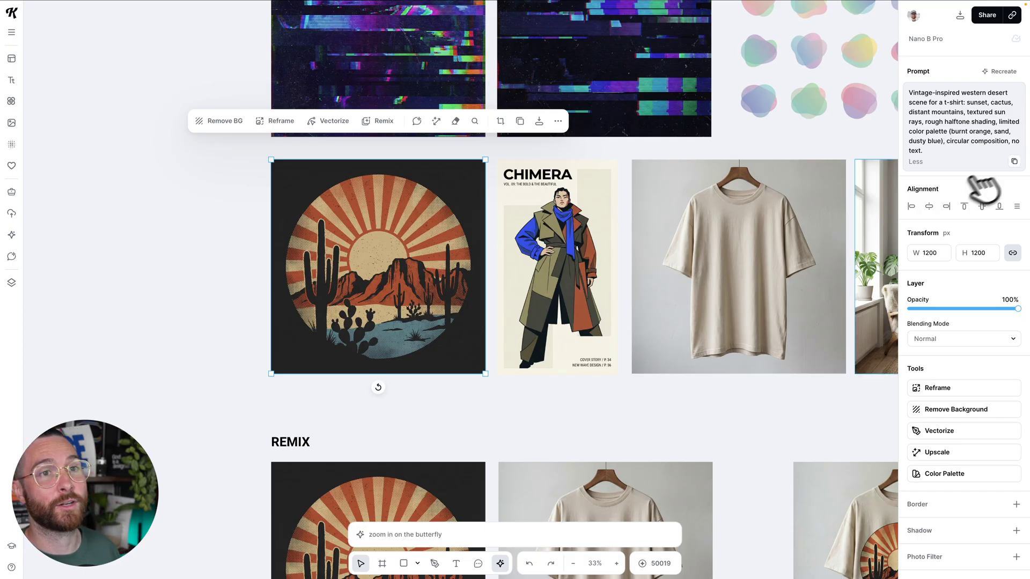
pyautogui.scroll(-1, 445, 228)
pyautogui.scroll(5, 453, 233)
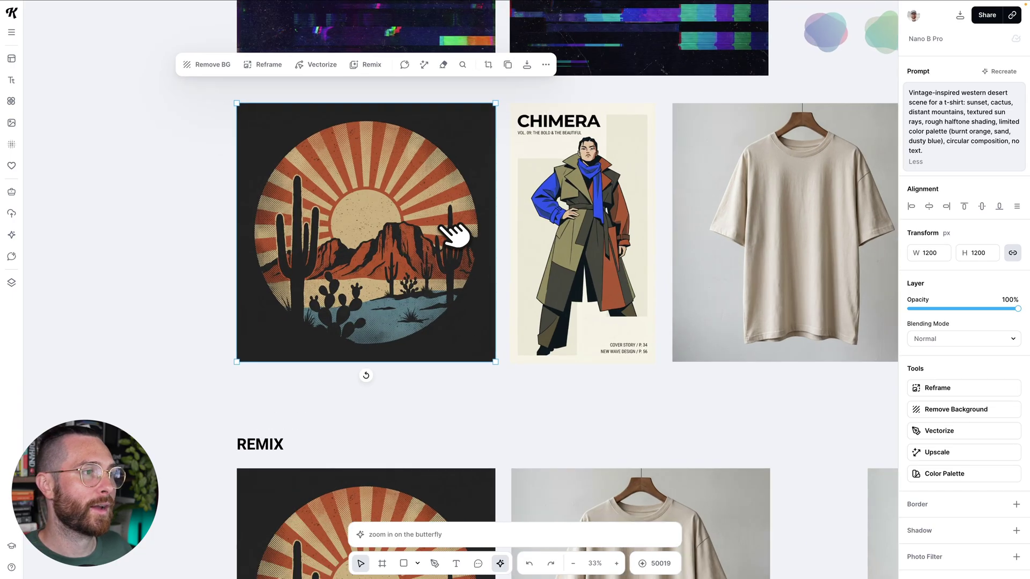
pyautogui.scroll(1, 424, 204)
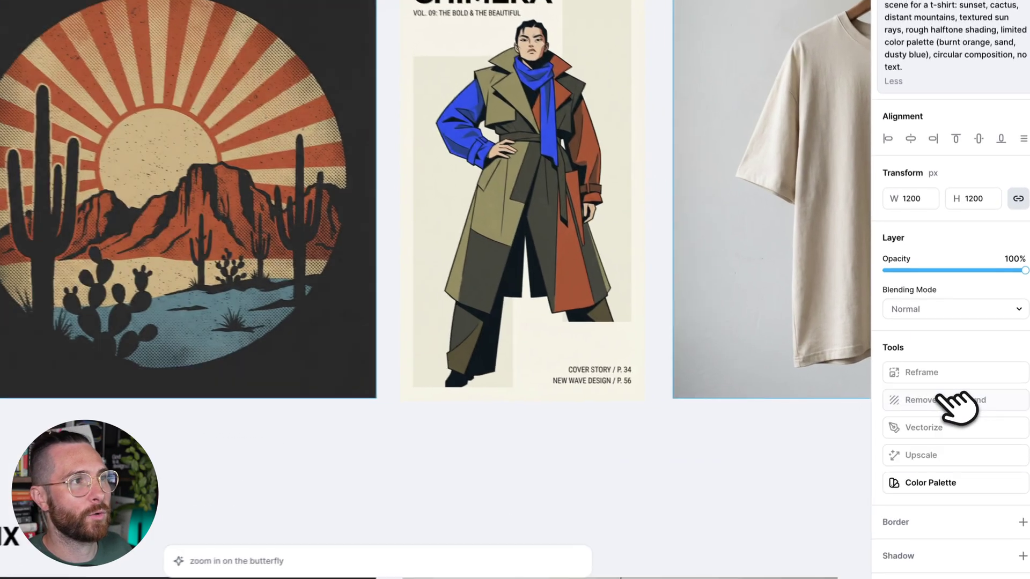
# Step: Remove the desert design's dark background, trimming it to 1037×1035
pyautogui.click(961, 410)
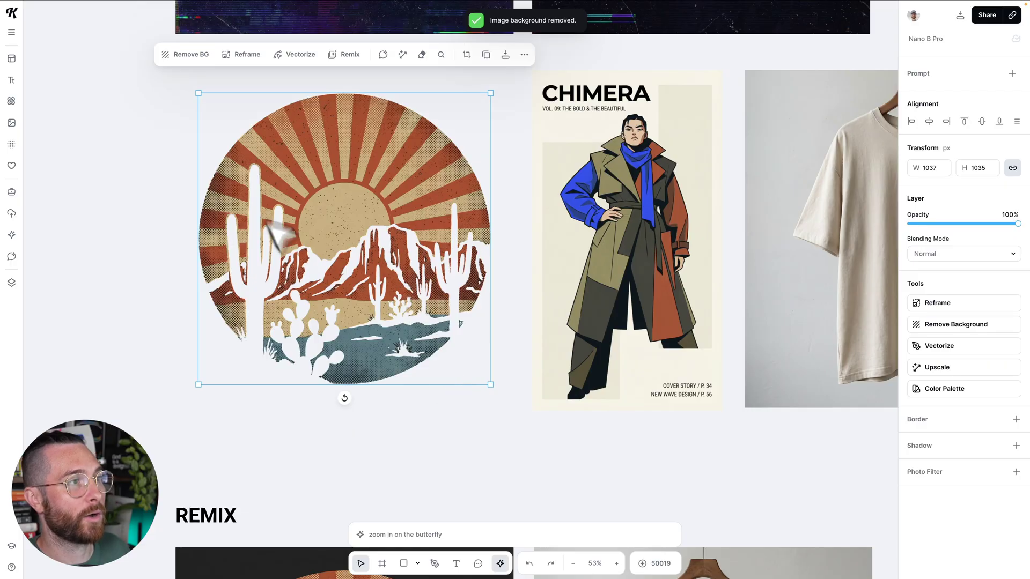
pyautogui.hscroll(5, 456, 315)
pyautogui.click(387, 285)
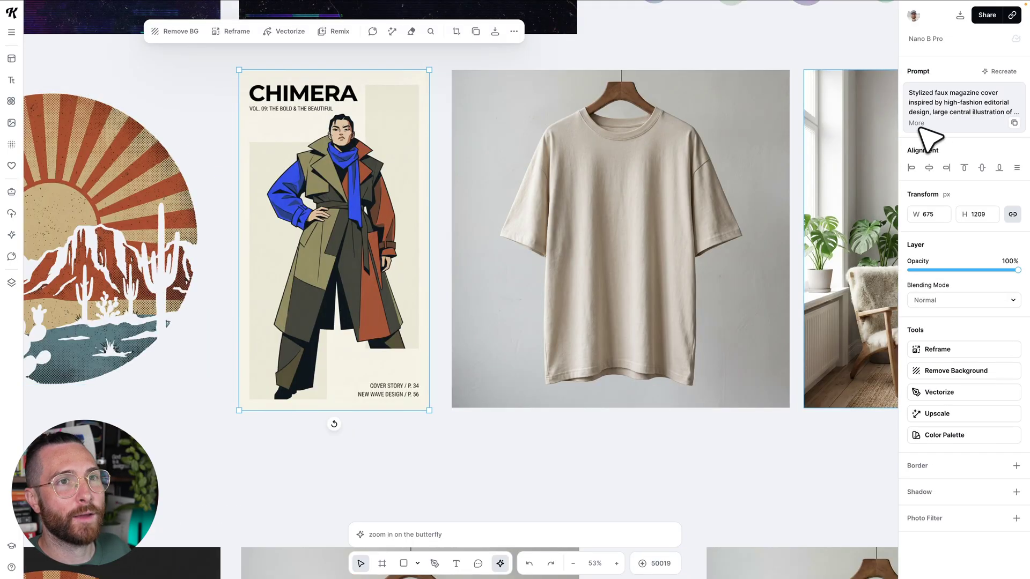
# Step: Show the full prompts of the CHIMERA poster and the blank oversized t-shirt mockup
pyautogui.click(917, 124)
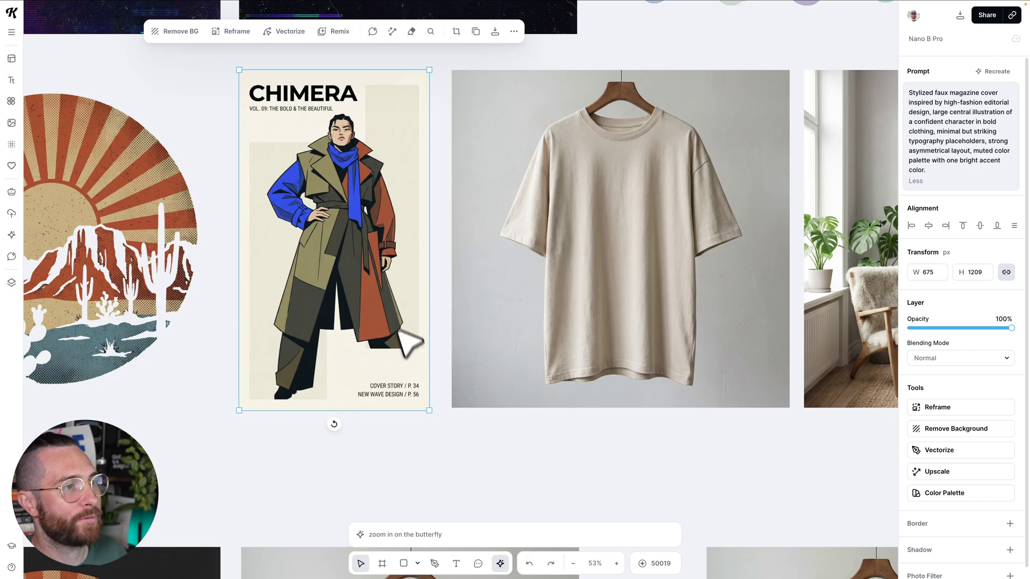
pyautogui.click(617, 340)
pyautogui.hscroll(3, 616, 340)
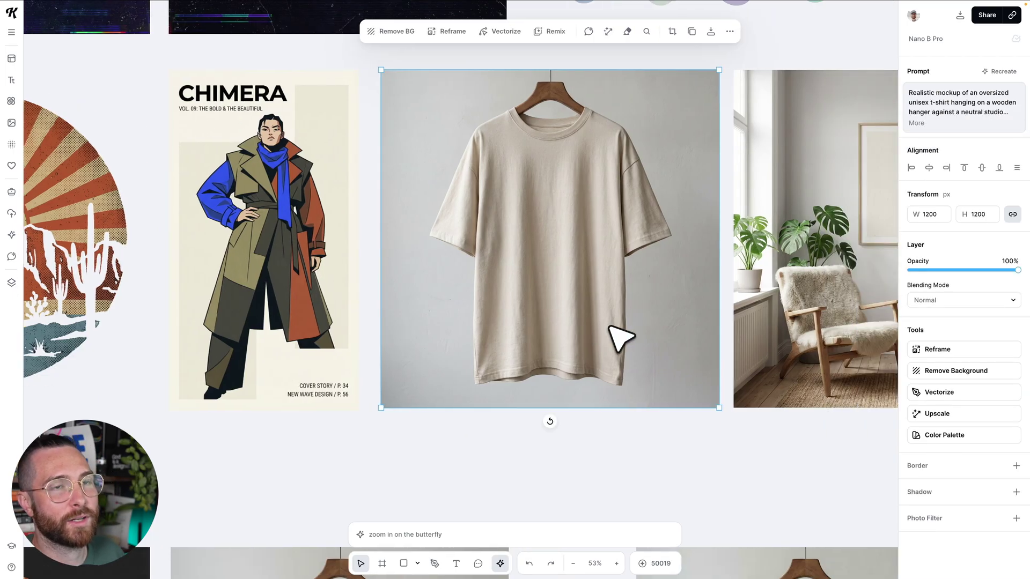
pyautogui.click(916, 123)
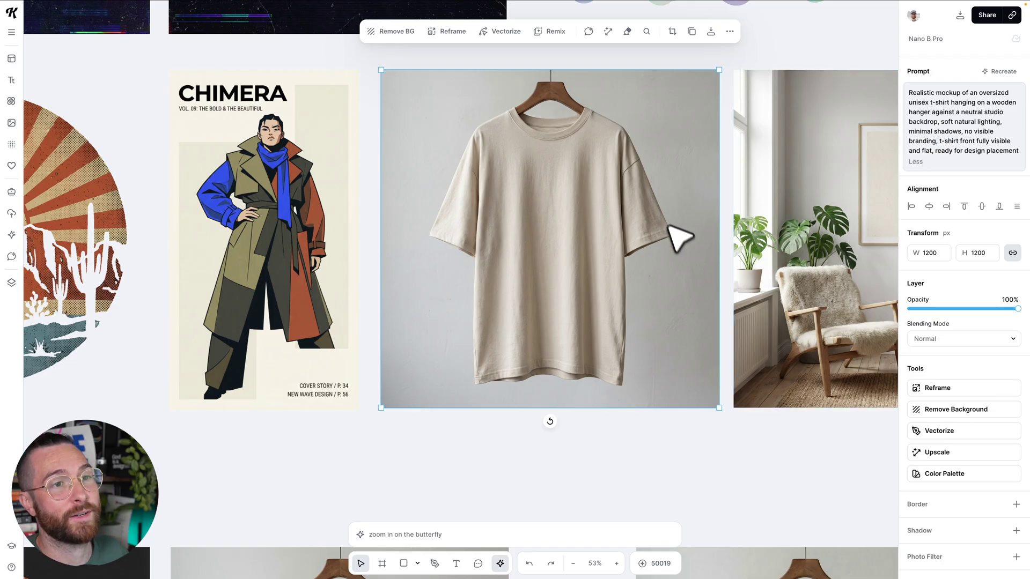
pyautogui.hscroll(3, 668, 221)
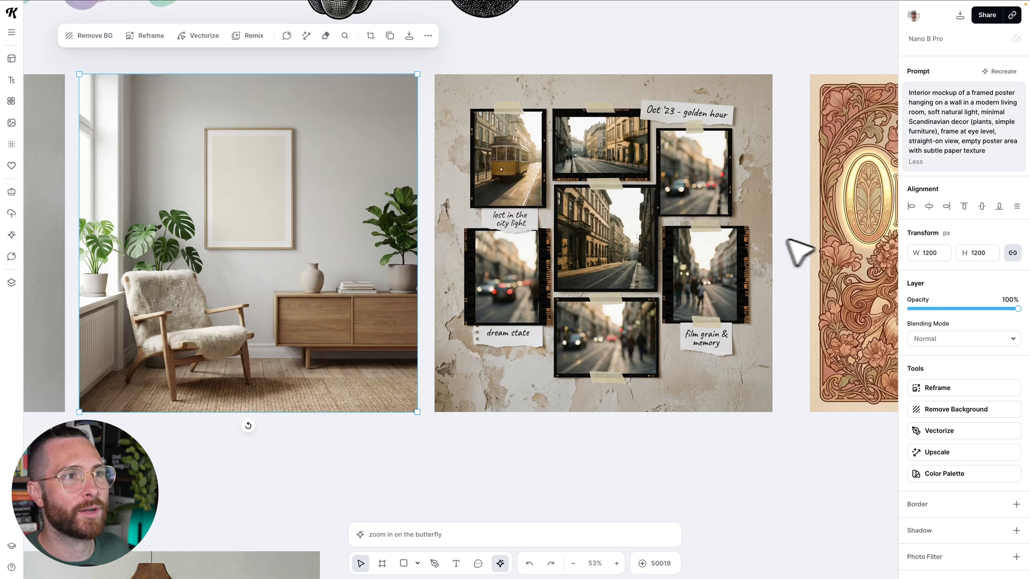
pyautogui.click(639, 295)
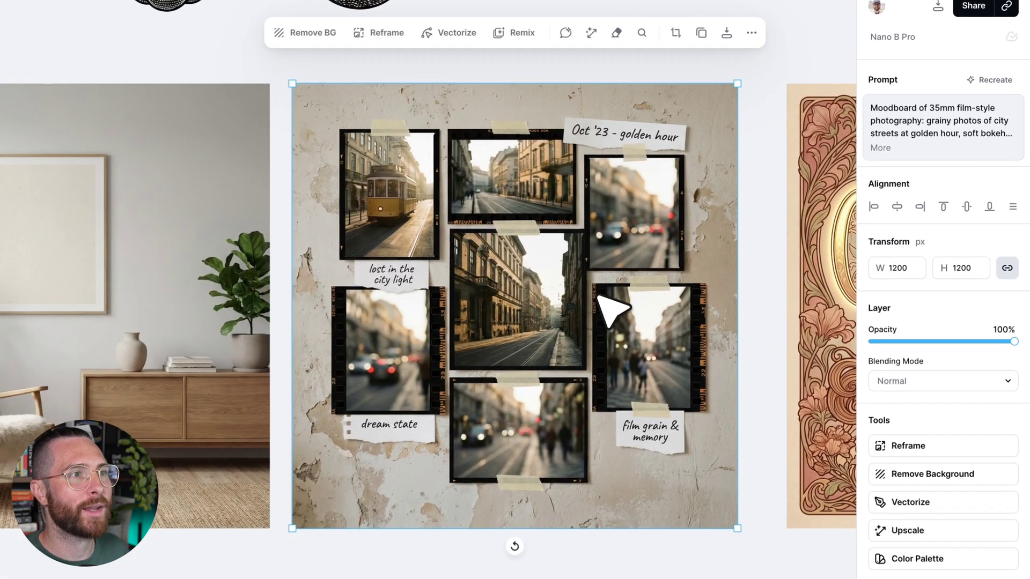
pyautogui.scroll(2, 609, 310)
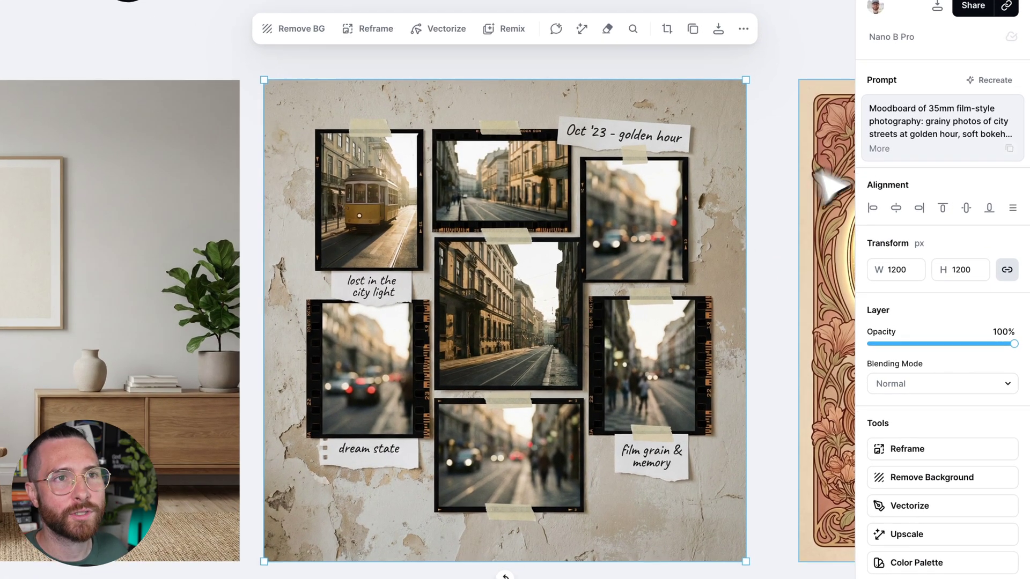
pyautogui.click(880, 149)
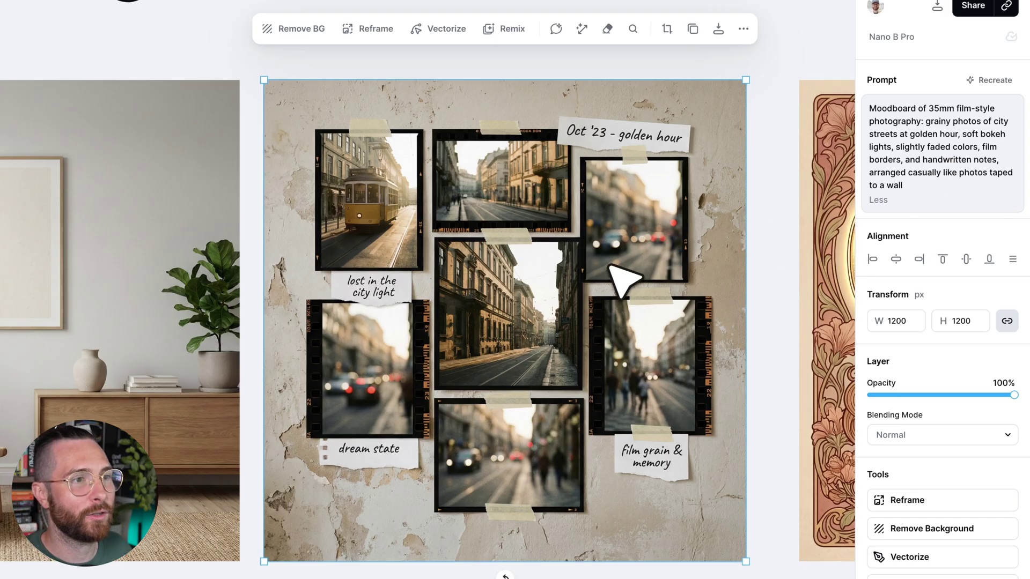
pyautogui.scroll(2, 617, 276)
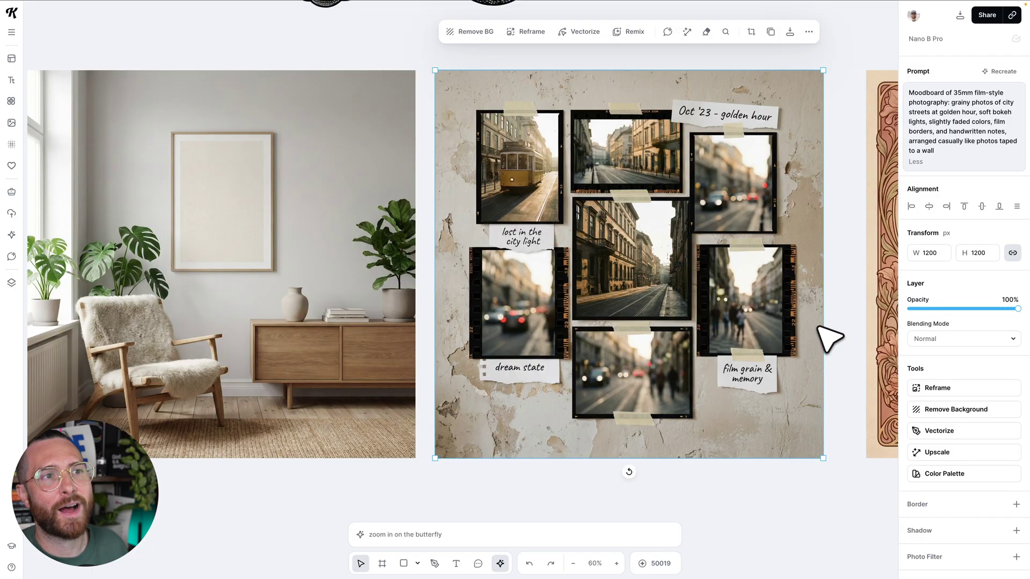
pyautogui.scroll(1, 702, 371)
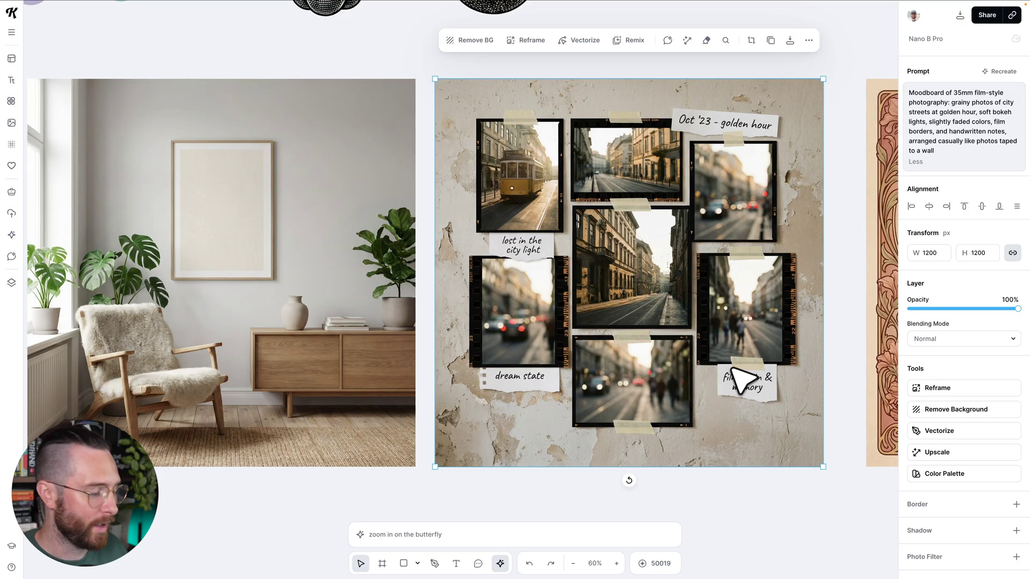
pyautogui.scroll(-3, 746, 381)
pyautogui.hscroll(3, 743, 380)
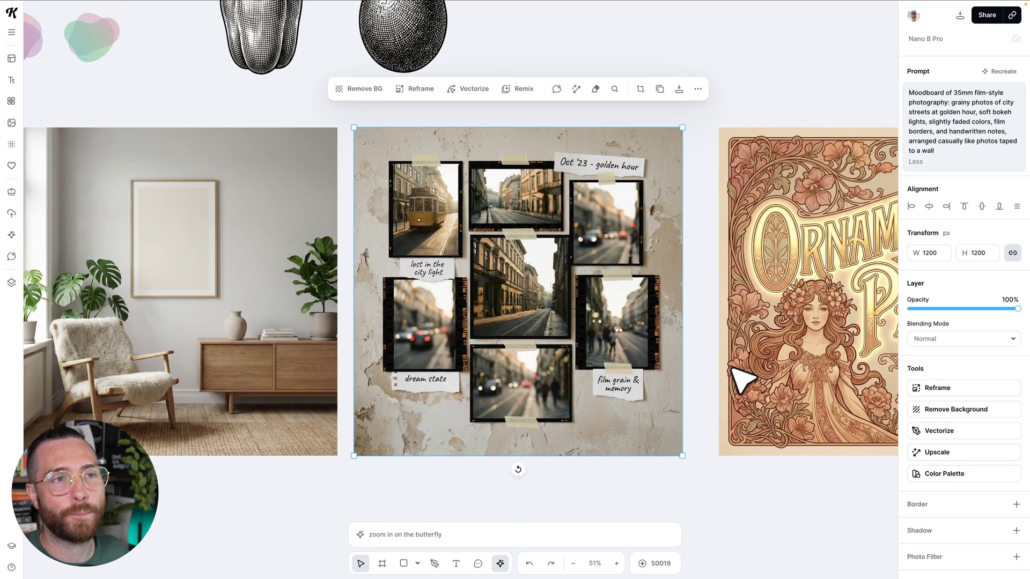
pyautogui.hscroll(5, 743, 380)
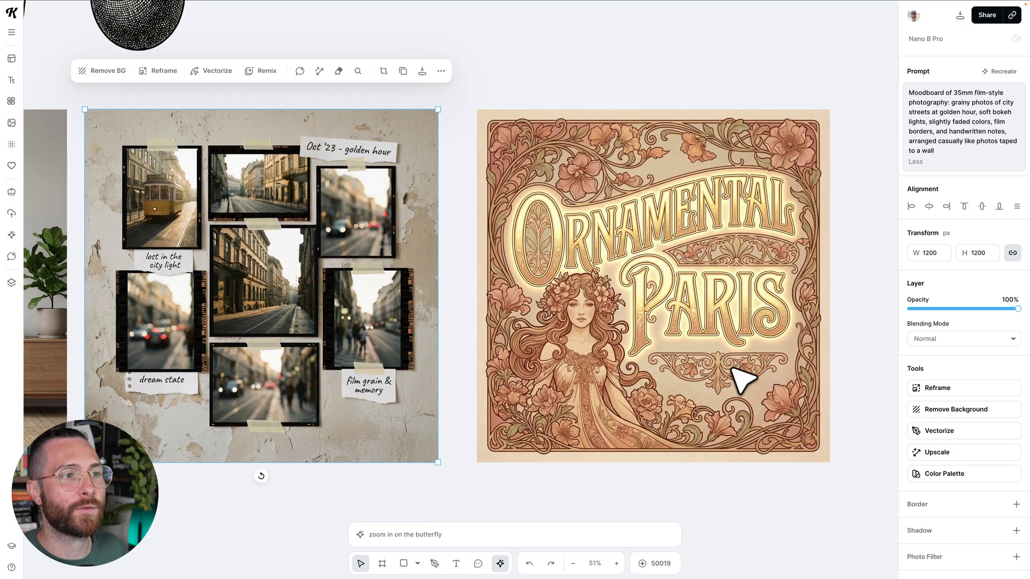
pyautogui.scroll(1, 741, 379)
pyautogui.hscroll(2, 697, 368)
pyautogui.click(668, 354)
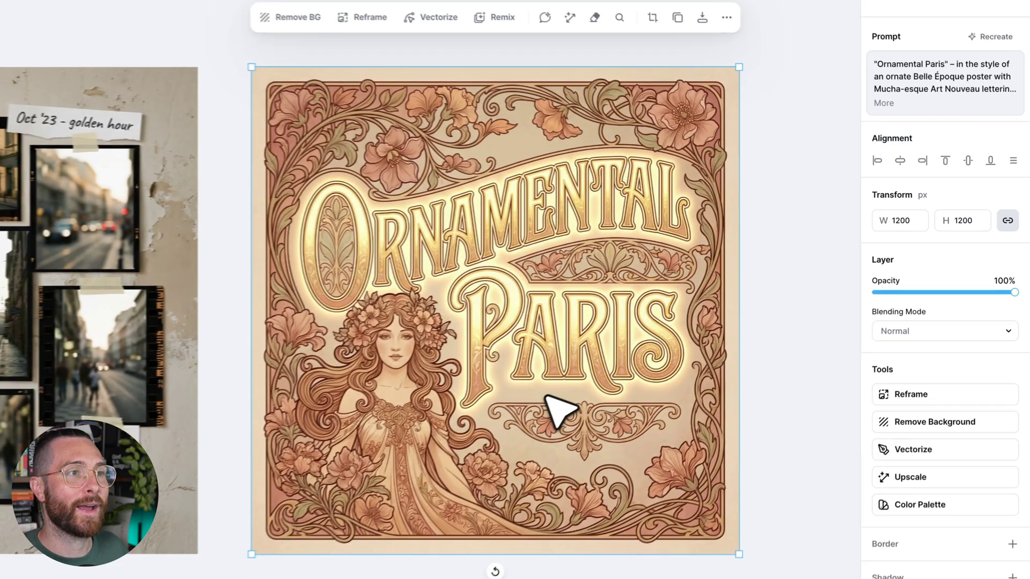
pyautogui.scroll(-2, 563, 411)
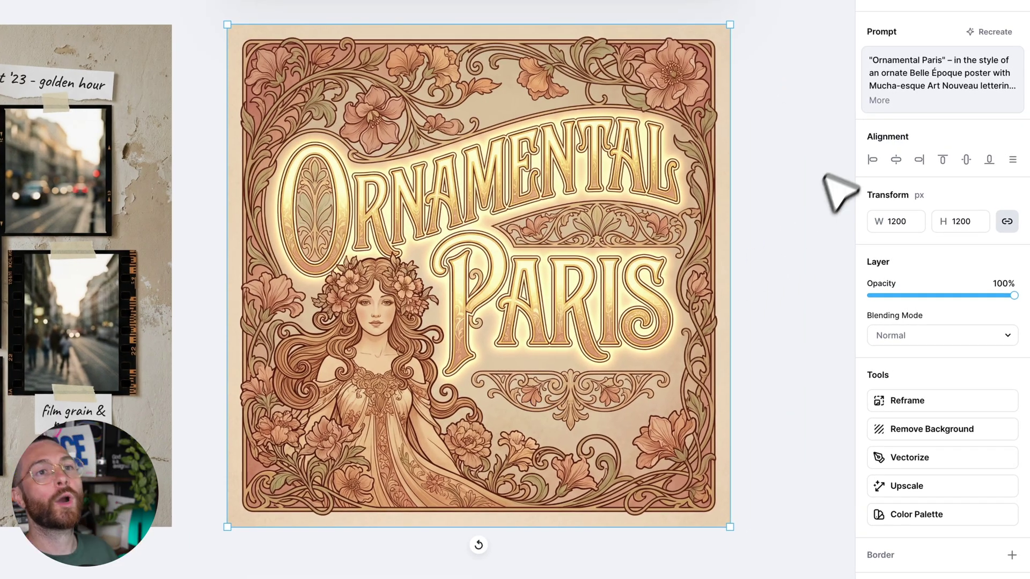
pyautogui.click(880, 100)
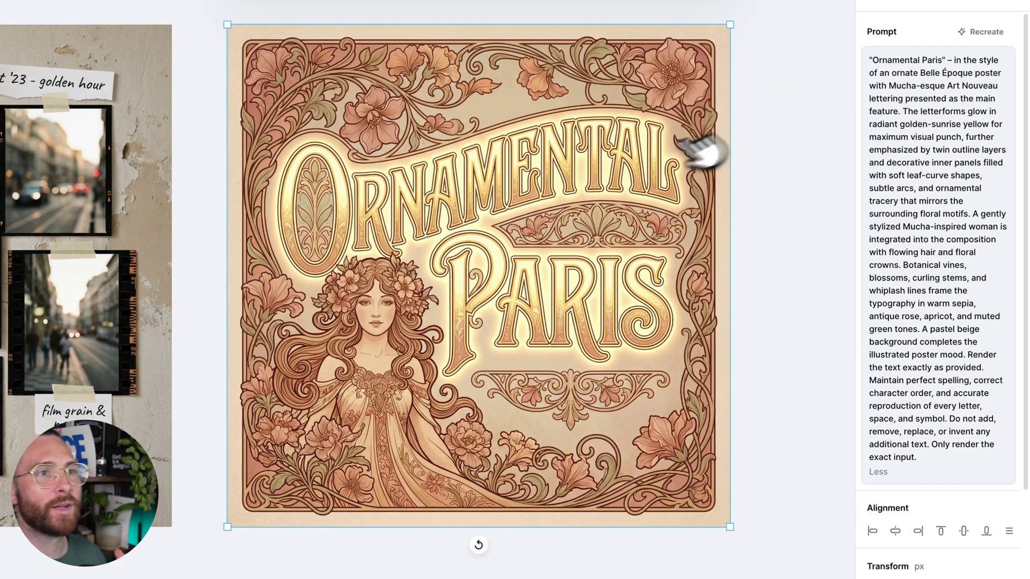
pyautogui.scroll(-1, 992, 349)
pyautogui.scroll(1, 987, 352)
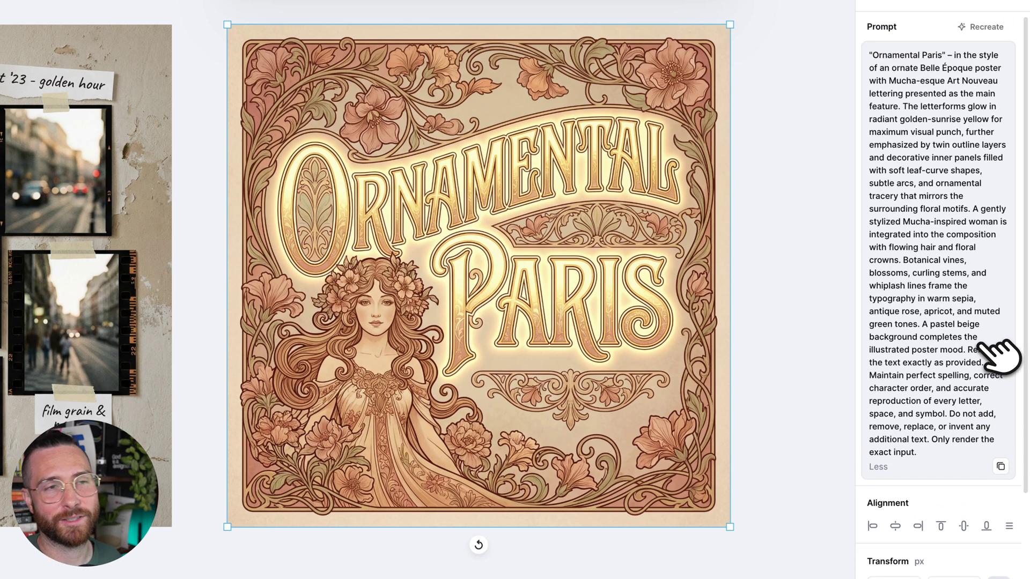
pyautogui.scroll(3, 701, 349)
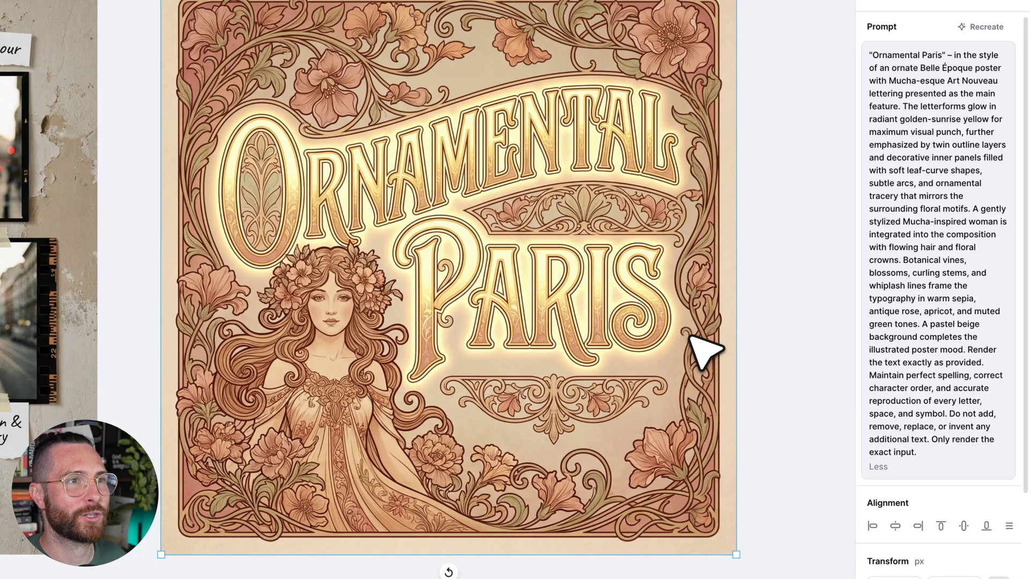
pyautogui.scroll(-3, 691, 338)
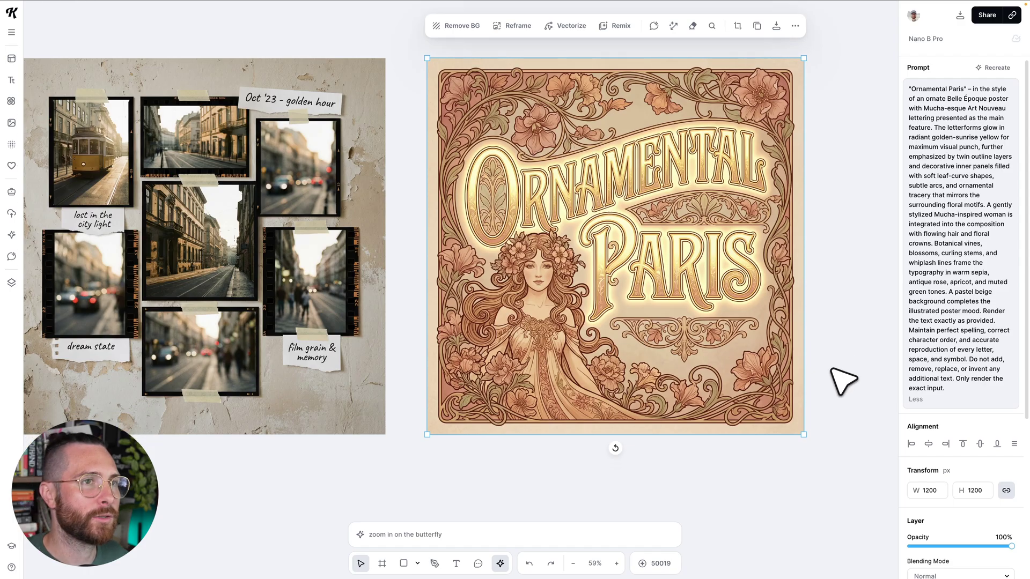
pyautogui.click(839, 368)
pyautogui.scroll(-5, 837, 369)
pyautogui.scroll(-3, 843, 381)
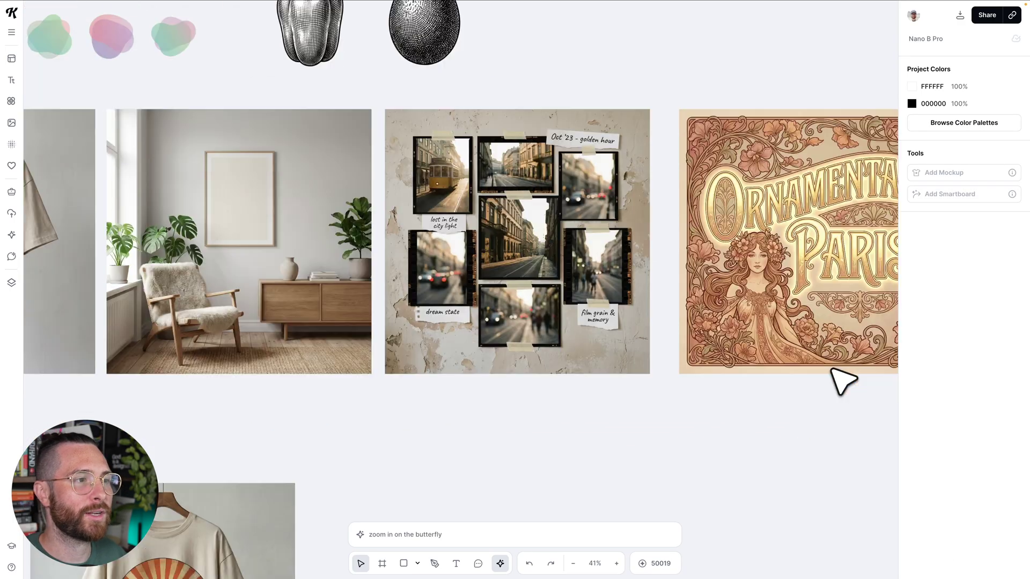
# Step: Select the desert sunset design and blank T-shirt together for Remix Image
pyautogui.hscroll(-5, 843, 381)
pyautogui.scroll(-2, 843, 381)
pyautogui.hscroll(-4, 844, 381)
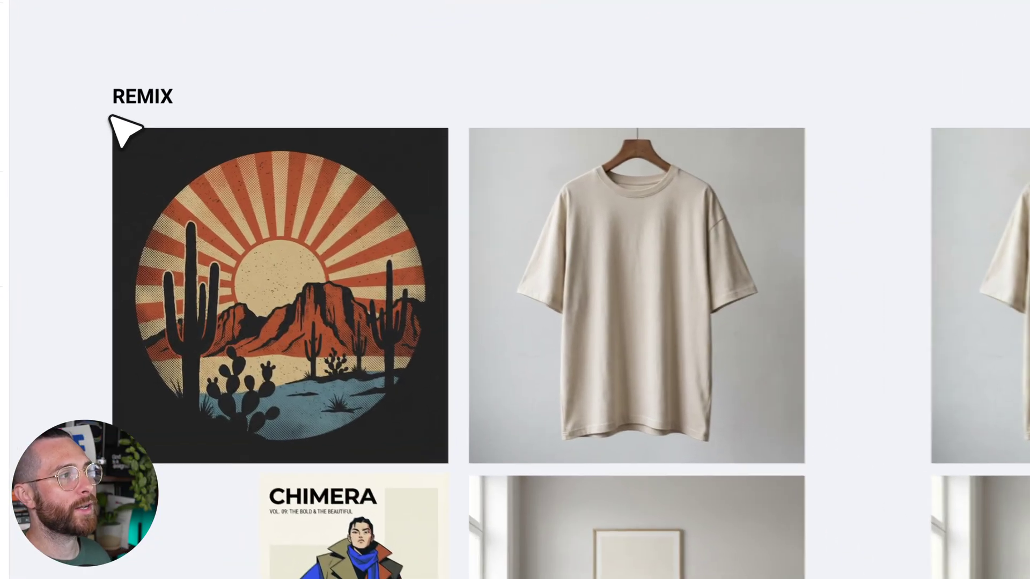
pyautogui.moveTo(102, 133); pyautogui.dragTo(503, 368)
pyautogui.moveTo(633, 416); pyautogui.dragTo(838, 479)
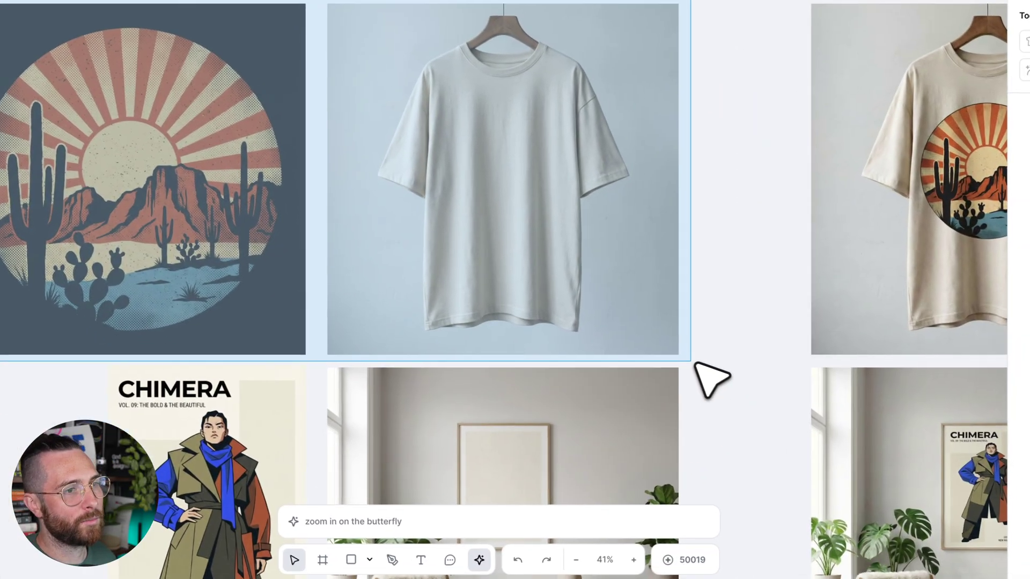
pyautogui.moveTo(682, 361); pyautogui.dragTo(683, 361)
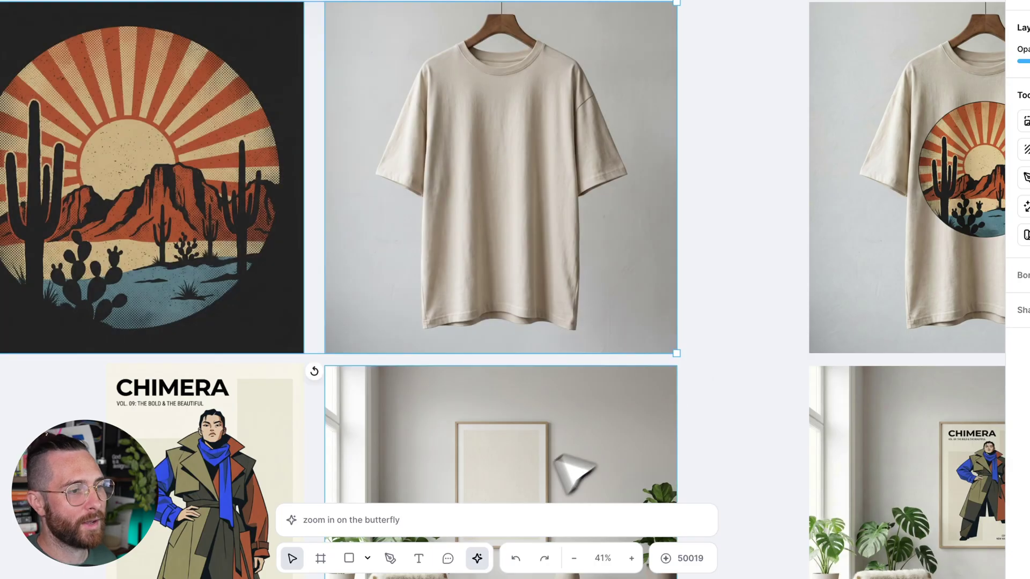
pyautogui.click(422, 518)
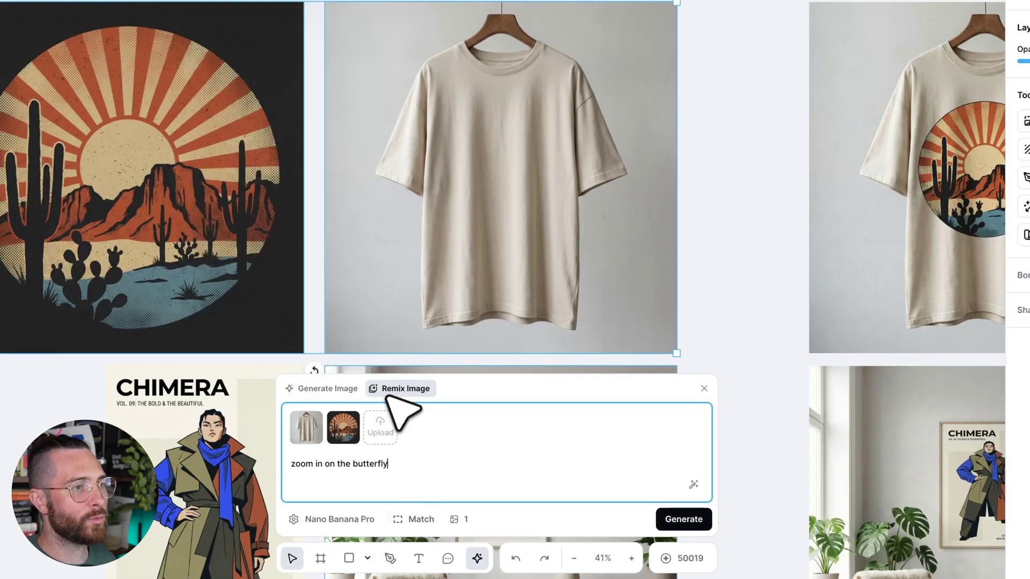
# Step: Replace the remix prompt with 'place the design on the' and inspect the resulting shirt mockup
pyautogui.tripleClick(370, 463)
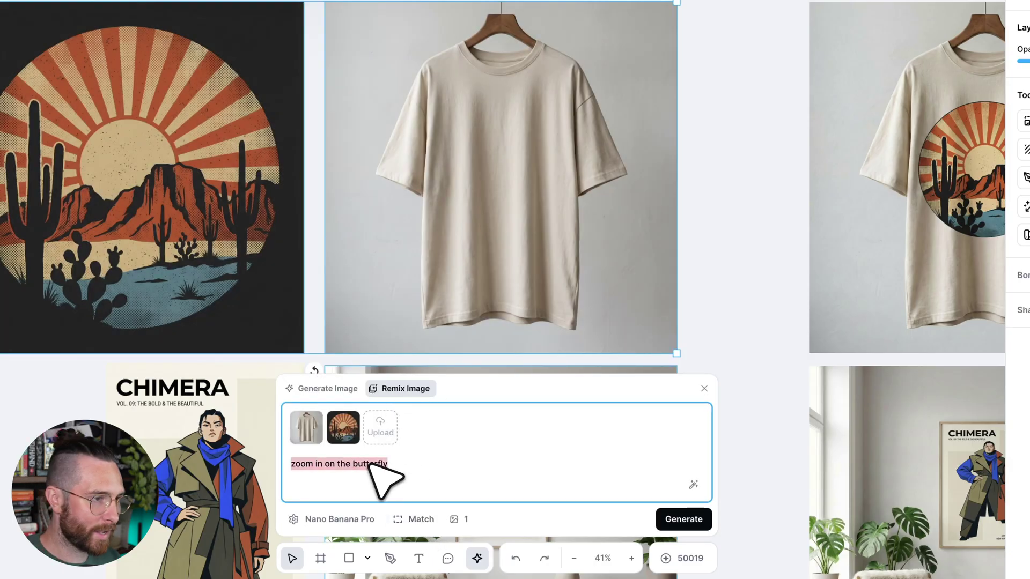
pyautogui.write('place the design on the')
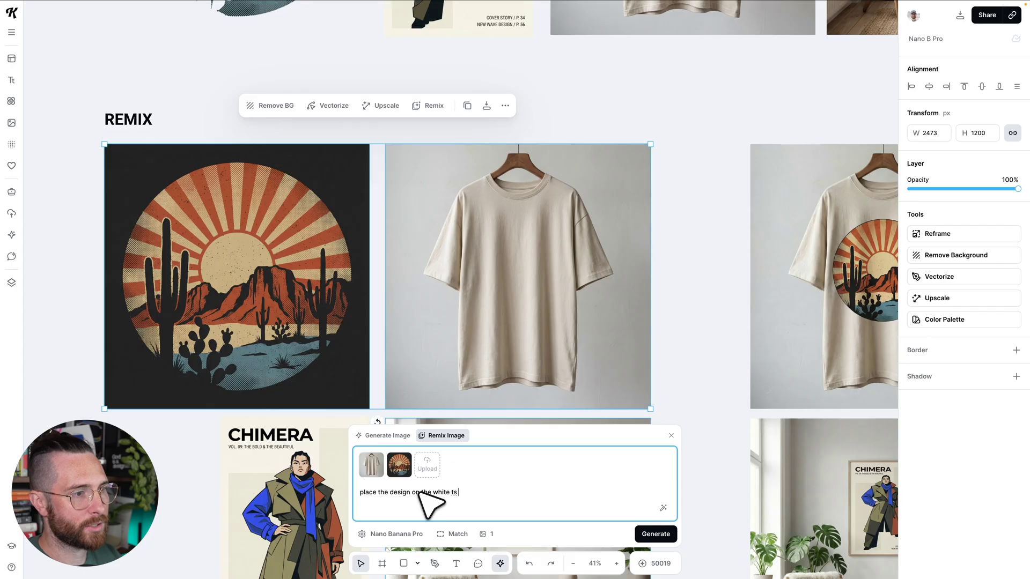
pyautogui.hscroll(5, 593, 404)
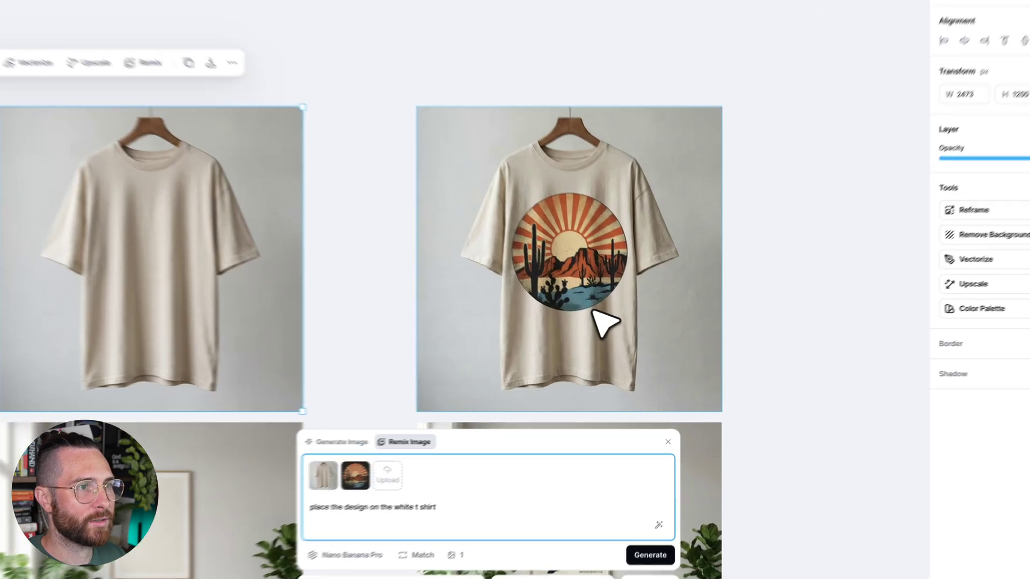
pyautogui.click(617, 330)
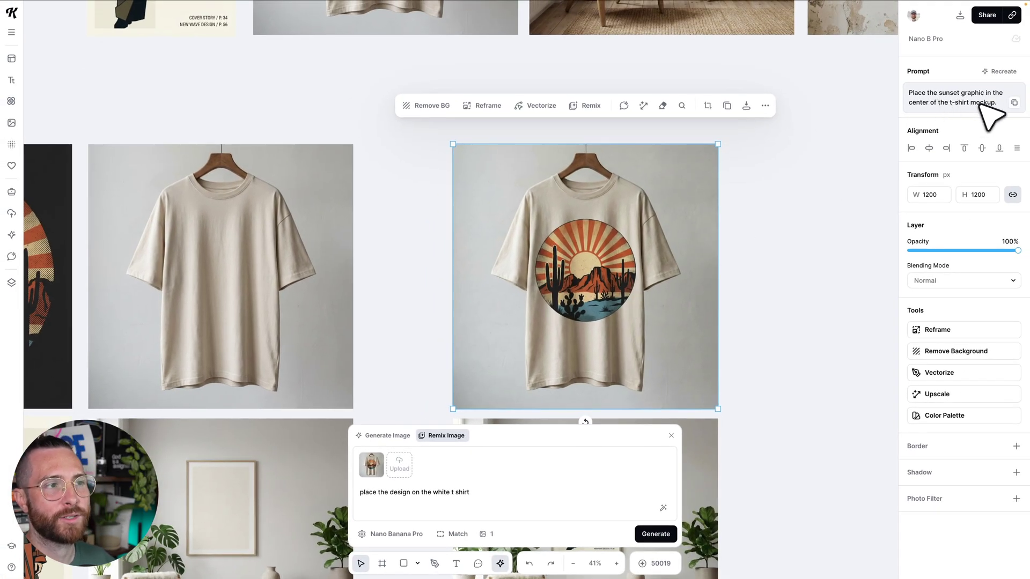
pyautogui.click(398, 278)
pyautogui.hscroll(-5, 397, 278)
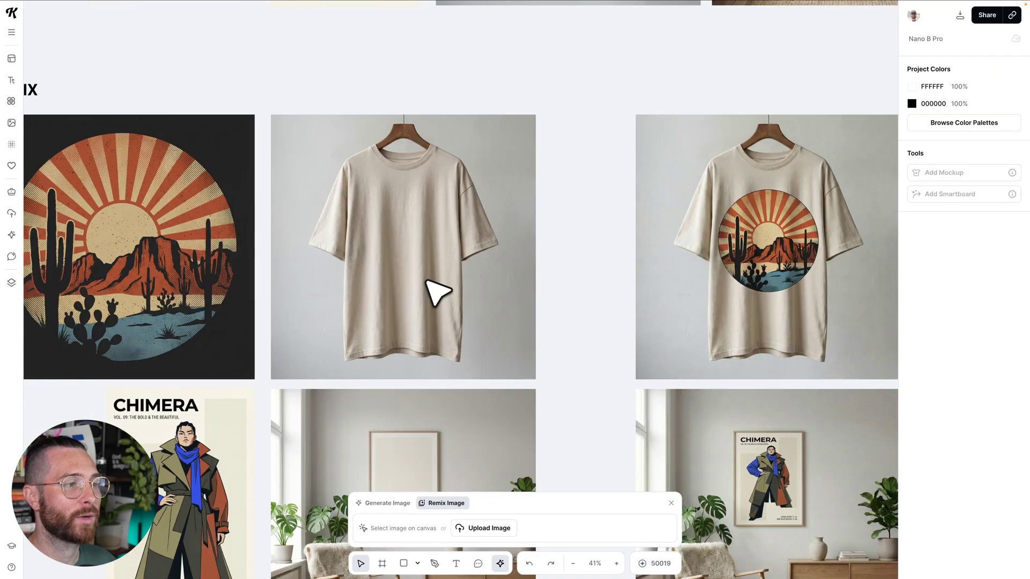
pyautogui.scroll(-5, 437, 292)
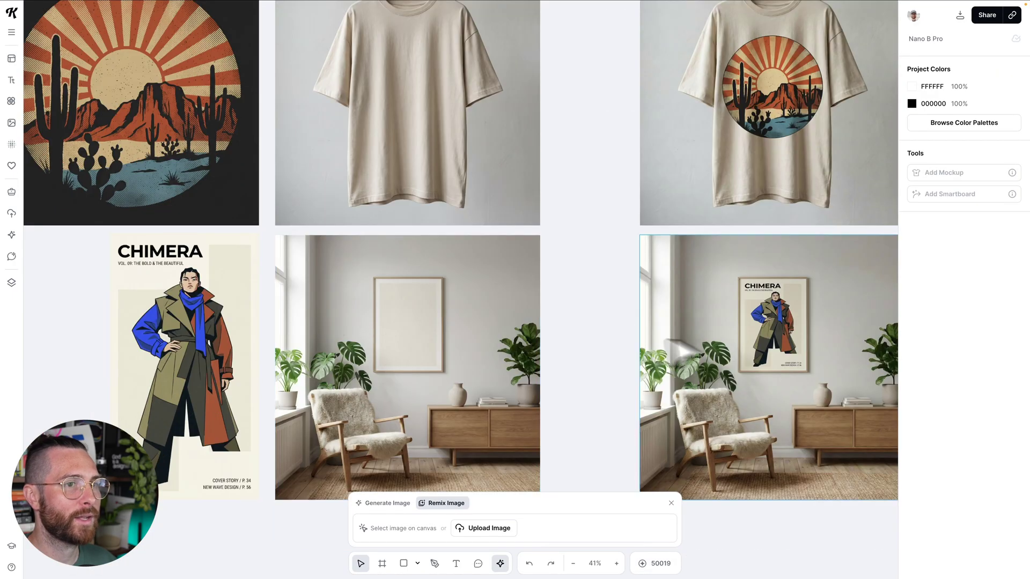
pyautogui.click(759, 357)
pyautogui.scroll(-1, 762, 322)
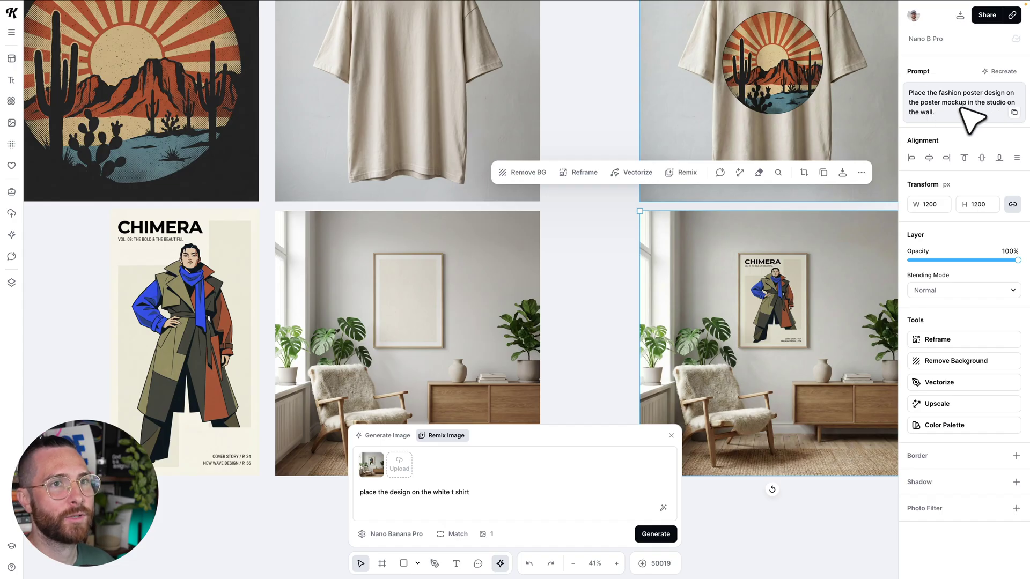
pyautogui.scroll(-2, 368, 345)
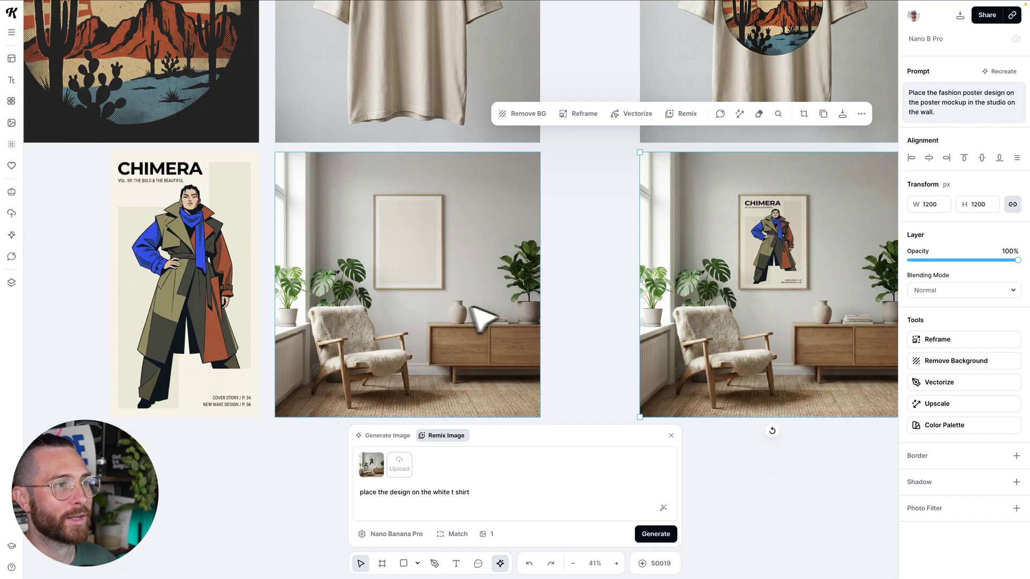
pyautogui.scroll(1, 510, 316)
pyautogui.scroll(-1, 510, 317)
pyautogui.hscroll(2, 537, 327)
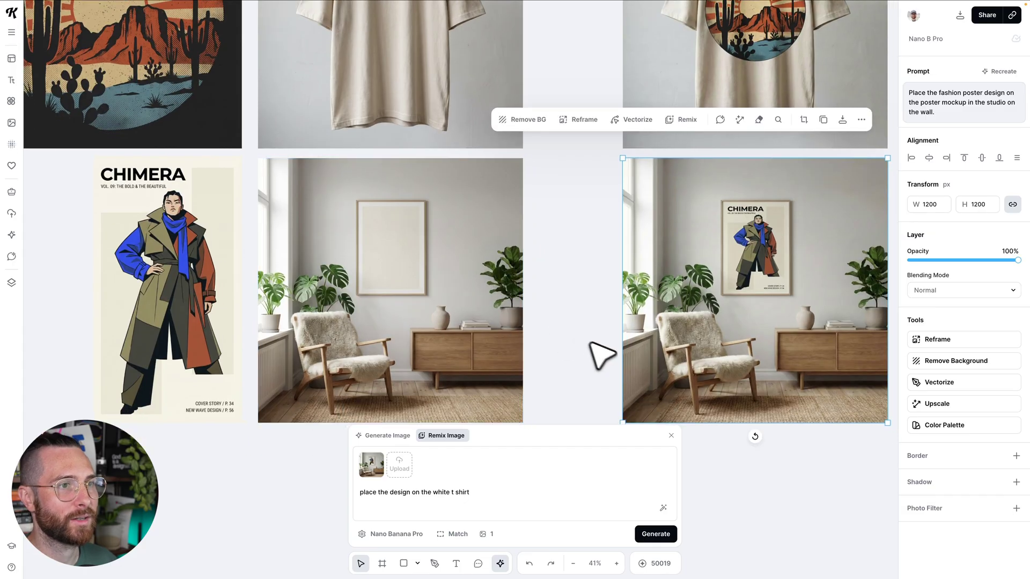
pyautogui.scroll(-1, 620, 302)
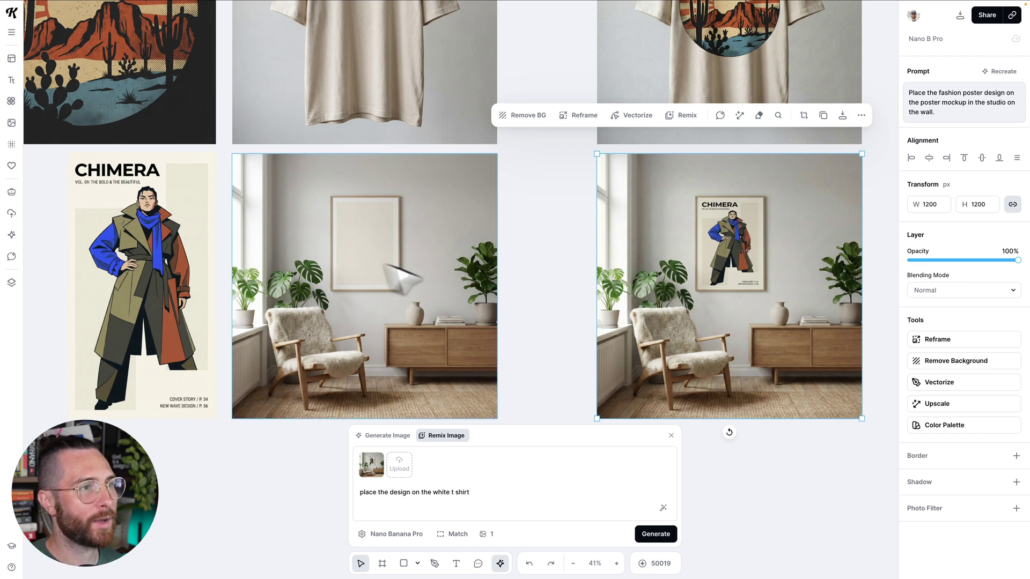
pyautogui.click(524, 315)
pyautogui.scroll(-5, 524, 315)
pyautogui.moveTo(130, 419); pyautogui.dragTo(365, 294)
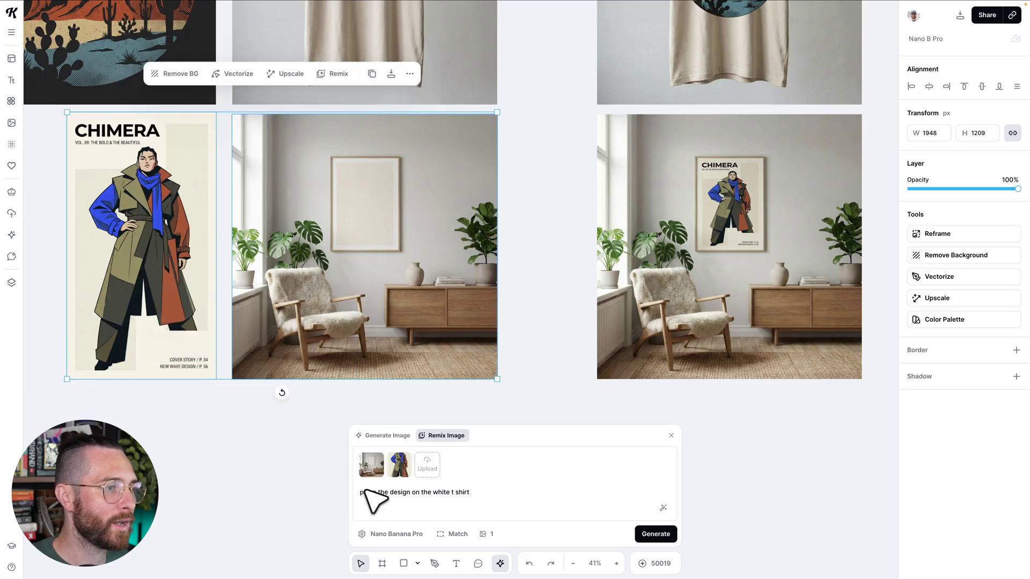
pyautogui.moveTo(366, 492); pyautogui.dragTo(473, 492)
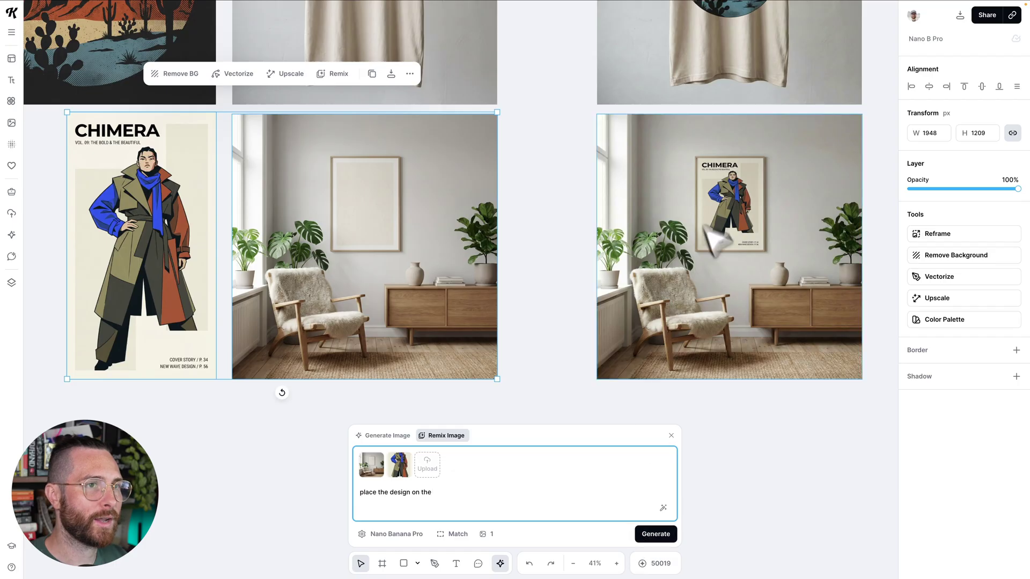
pyautogui.click(734, 430)
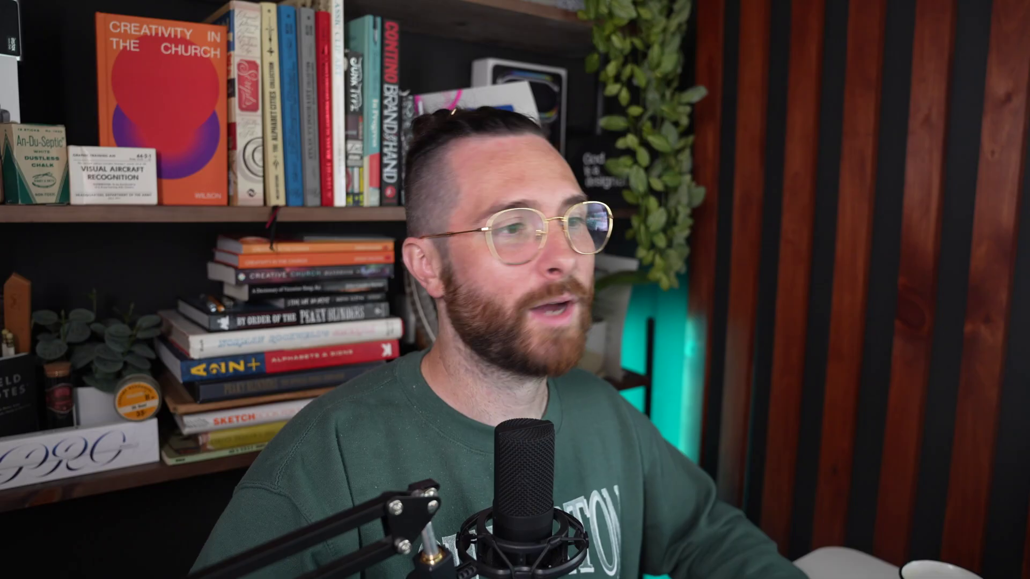